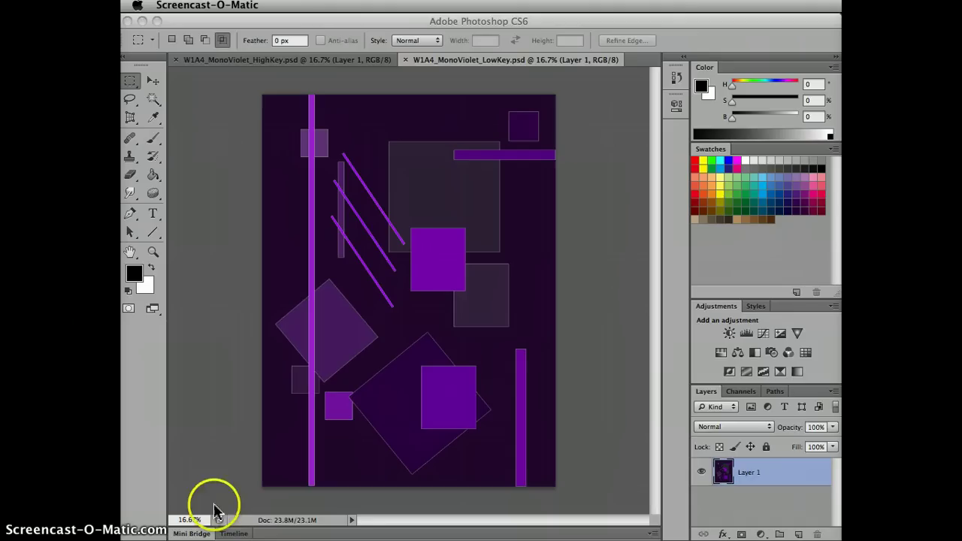
# Step: Compare the HighKey and LowKey designs and check the LowKey pixel dimensions without changing them
pyautogui.click(229, 134)
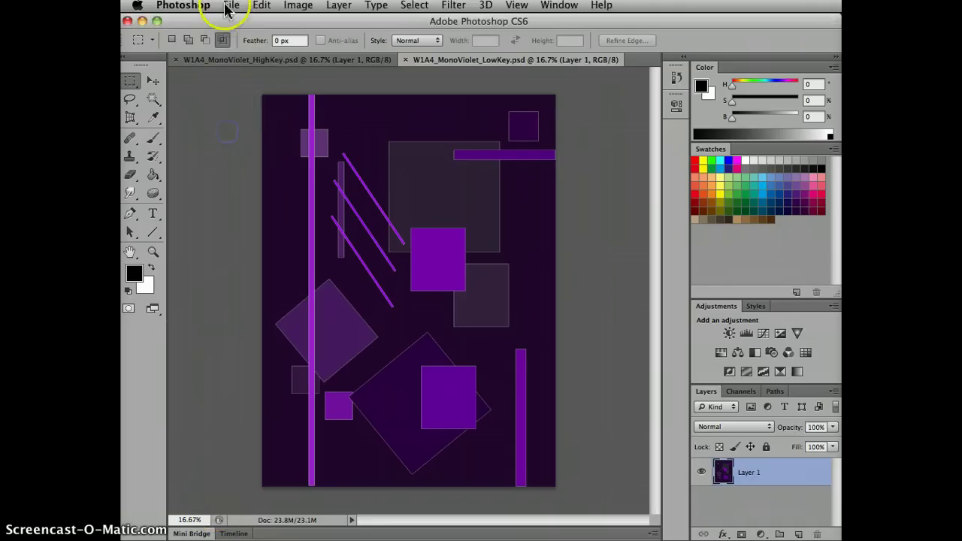
pyautogui.click(216, 61)
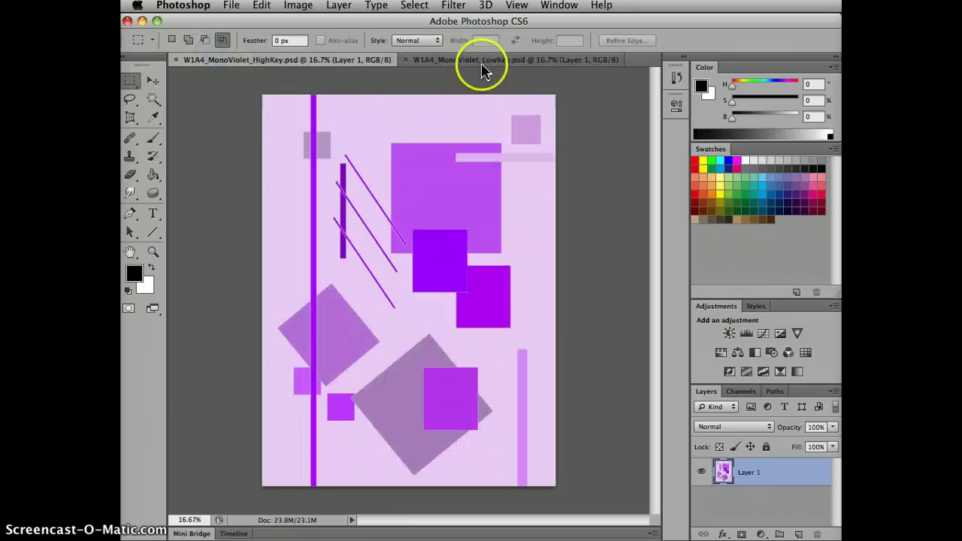
pyautogui.click(481, 60)
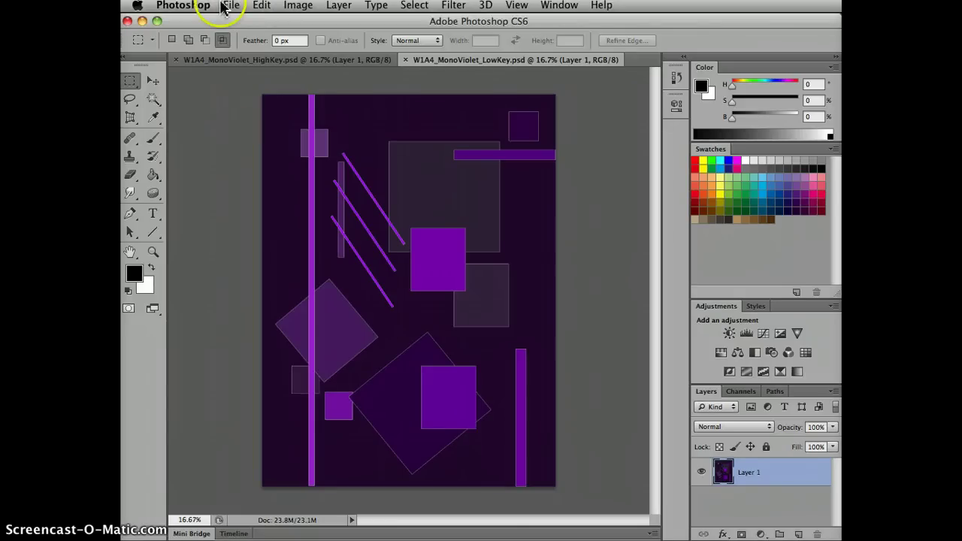
pyautogui.click(294, 6)
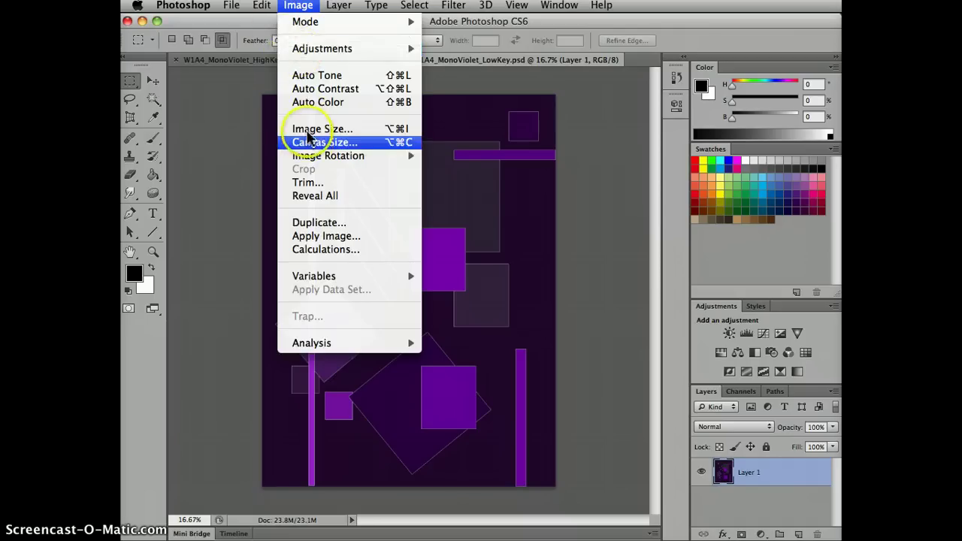
pyautogui.click(312, 129)
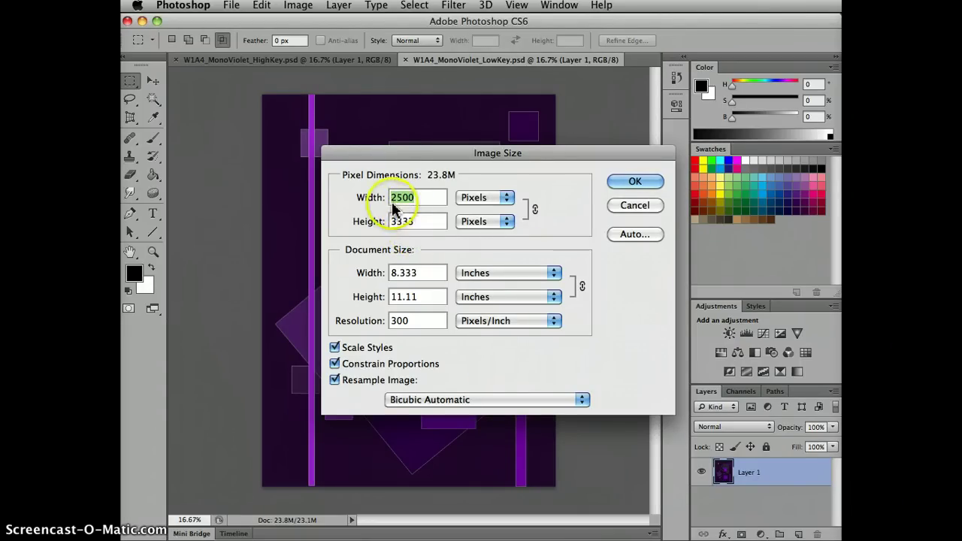
pyautogui.click(635, 205)
# Step: Create a 6000 × 4333 px blank document and view it at 10% zoom
pyautogui.click(231, 5)
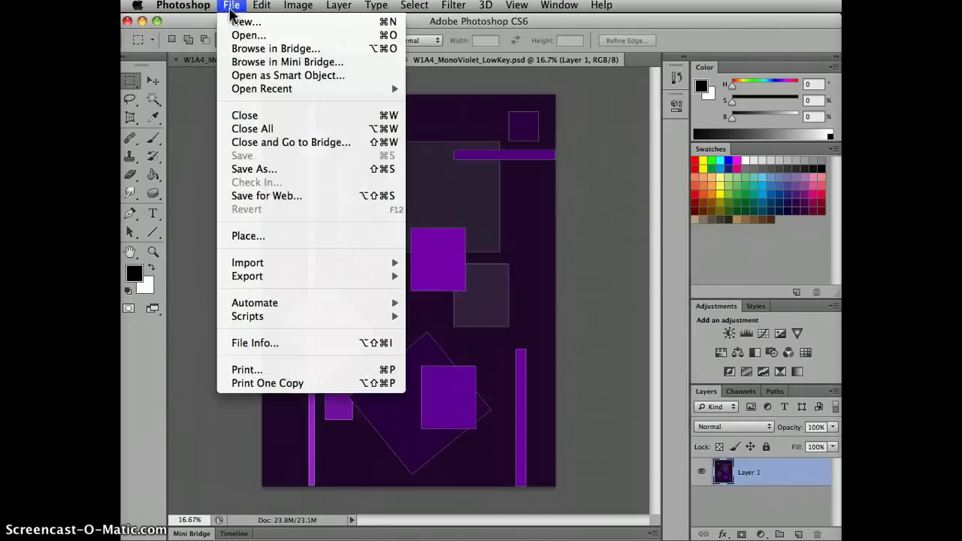
pyautogui.click(237, 28)
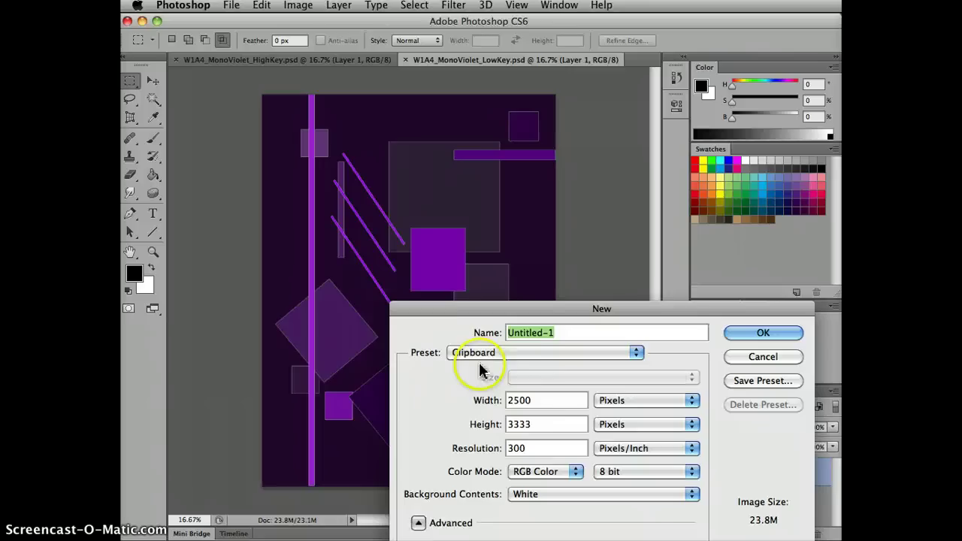
pyautogui.moveTo(549, 401); pyautogui.dragTo(505, 409)
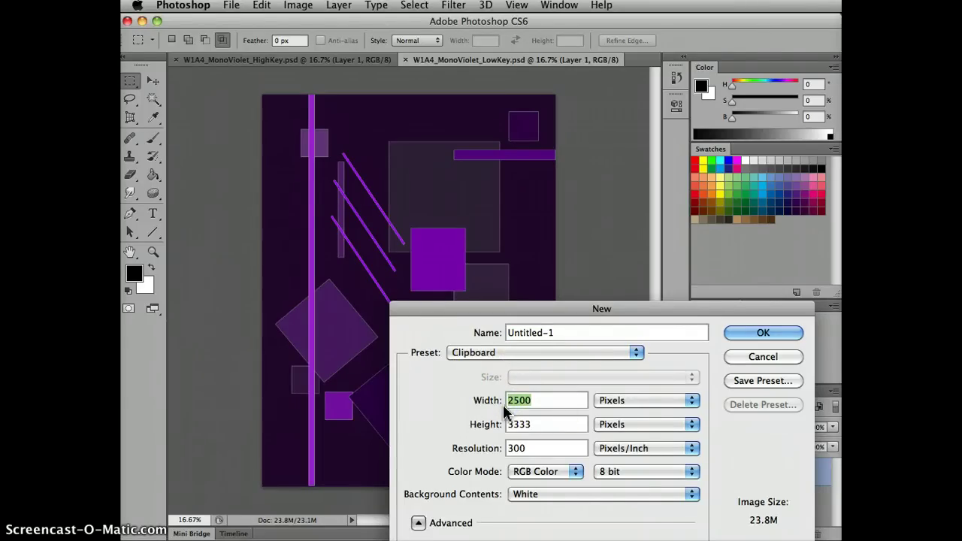
pyautogui.write('6000')
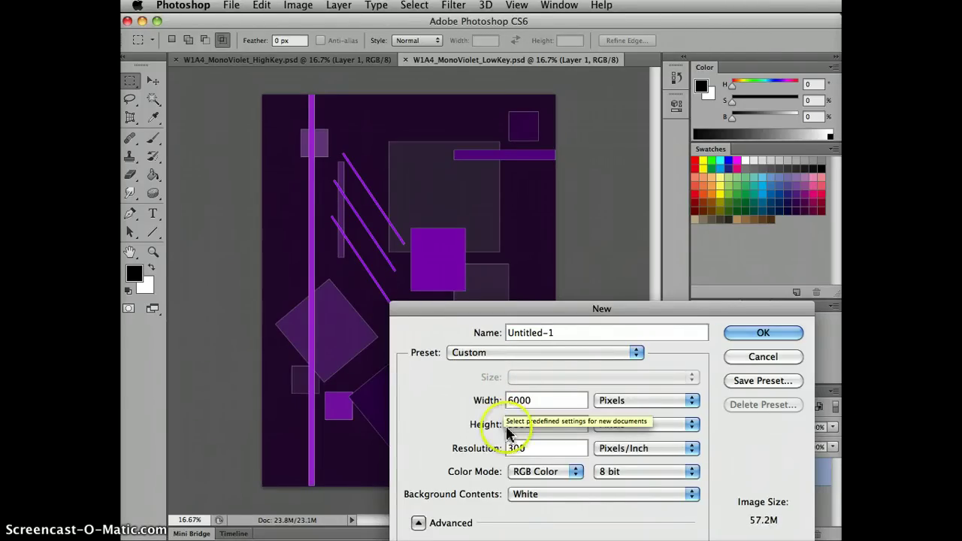
pyautogui.click(514, 427)
pyautogui.press('BackSpace')
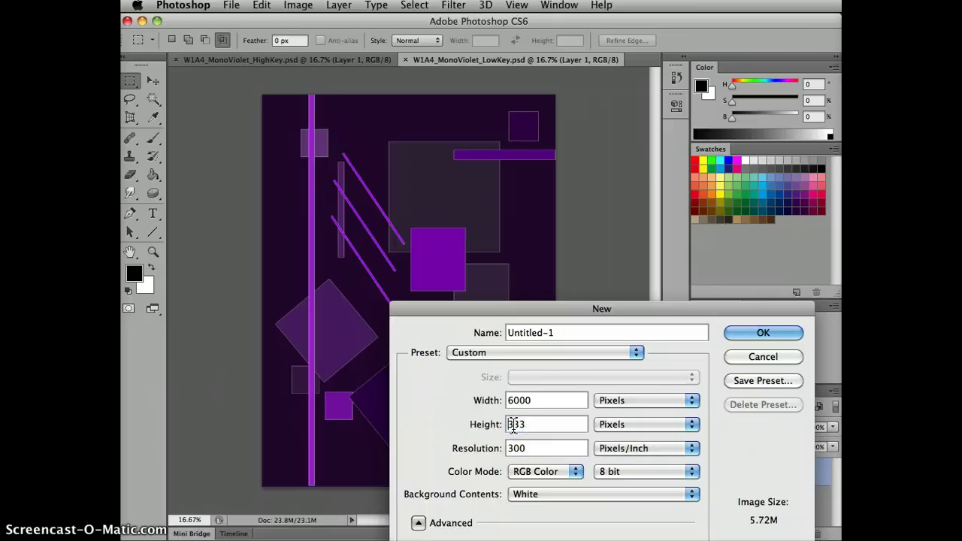
pyautogui.write('4')
pyautogui.click(757, 338)
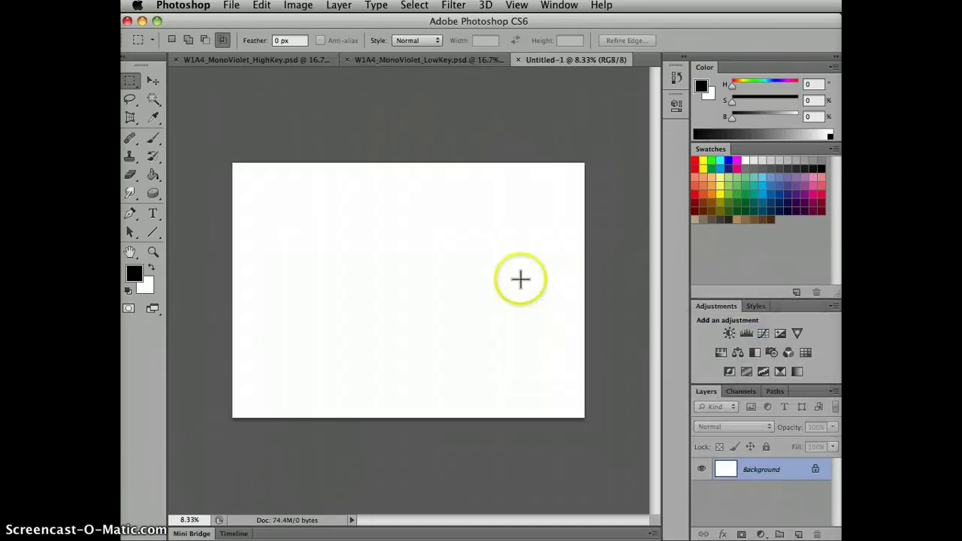
pyautogui.click(202, 518)
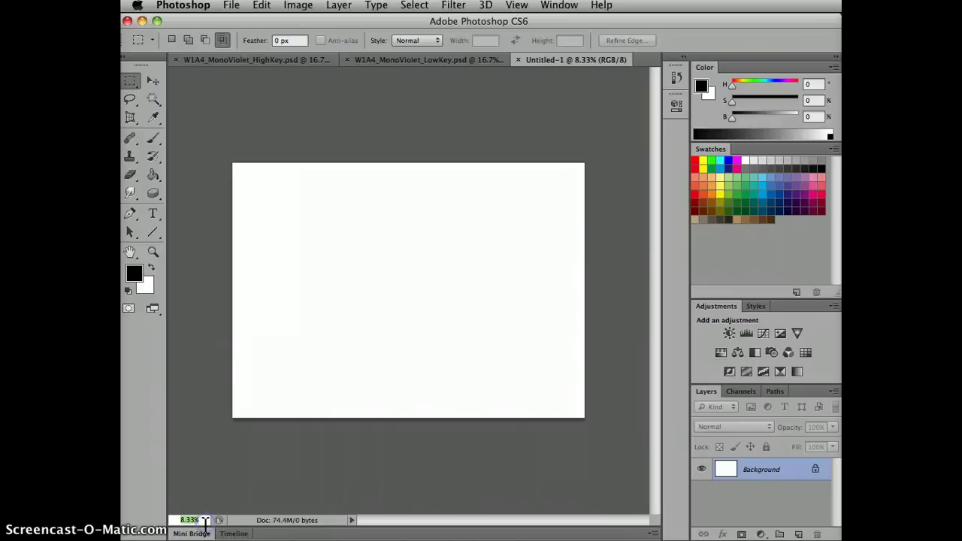
pyautogui.write('10')
pyautogui.press('Return')
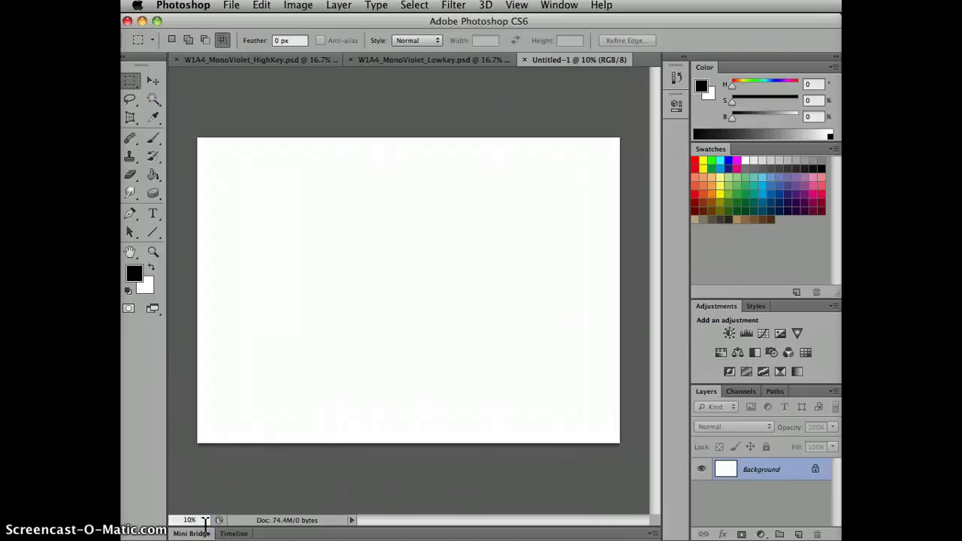
# Step: Select the whole Low Key design and drag it into the new document as Layer 1
pyautogui.click(242, 60)
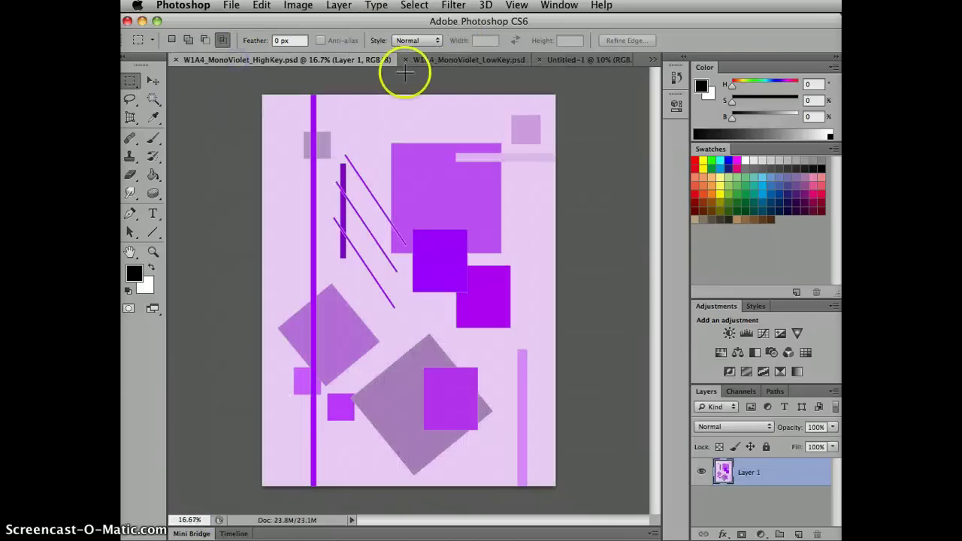
pyautogui.click(444, 61)
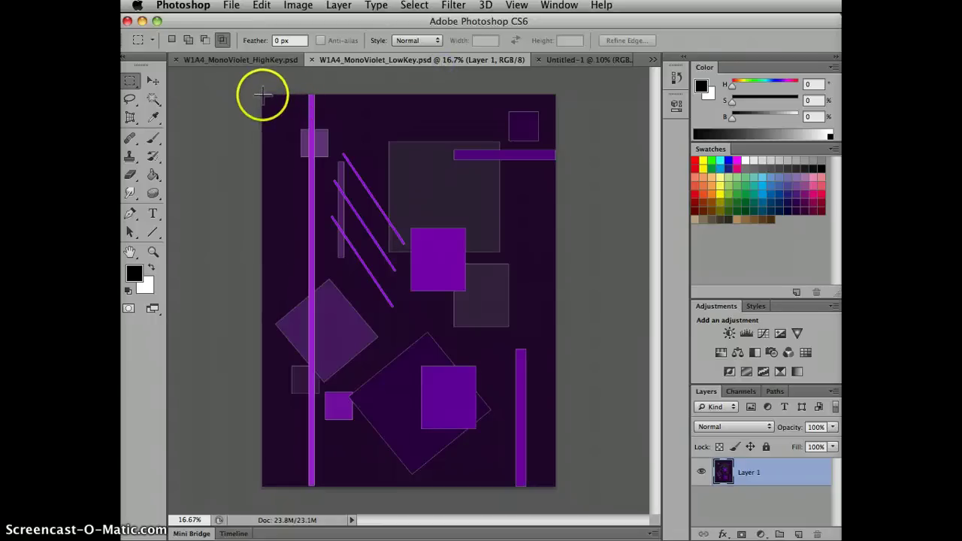
pyautogui.moveTo(261, 93); pyautogui.dragTo(586, 500)
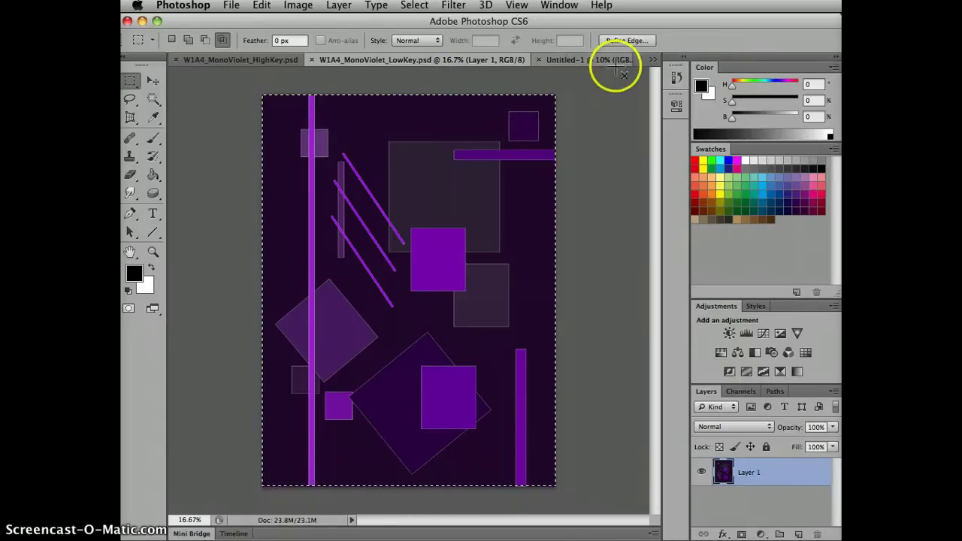
pyautogui.moveTo(624, 75); pyautogui.dragTo(481, 218)
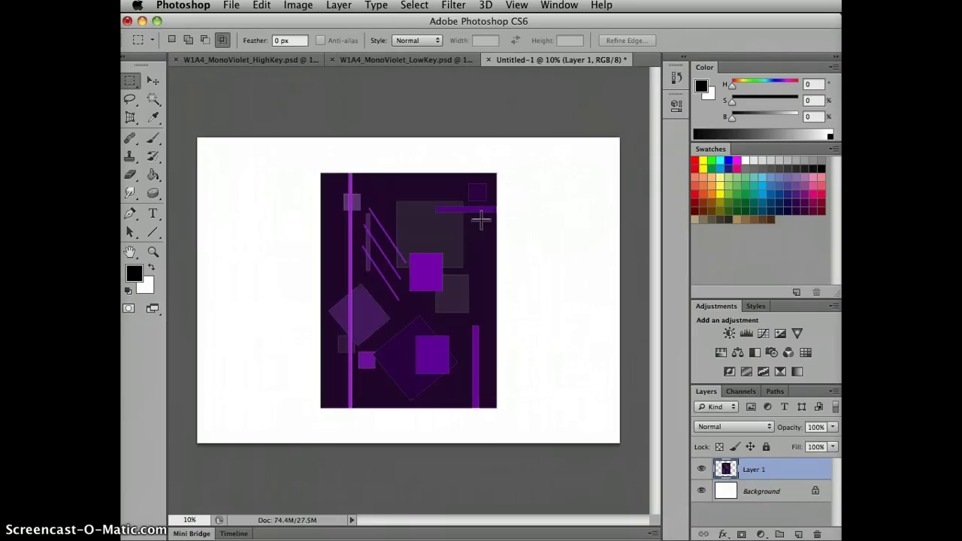
# Step: Select the whole High Key design and paste it into Untitled-1 as Layer 2
pyautogui.click(395, 60)
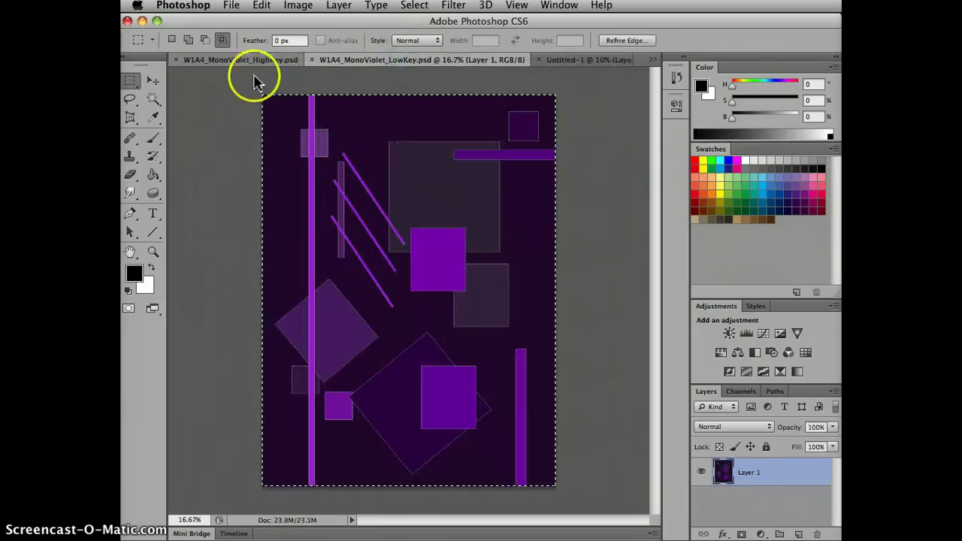
pyautogui.click(276, 61)
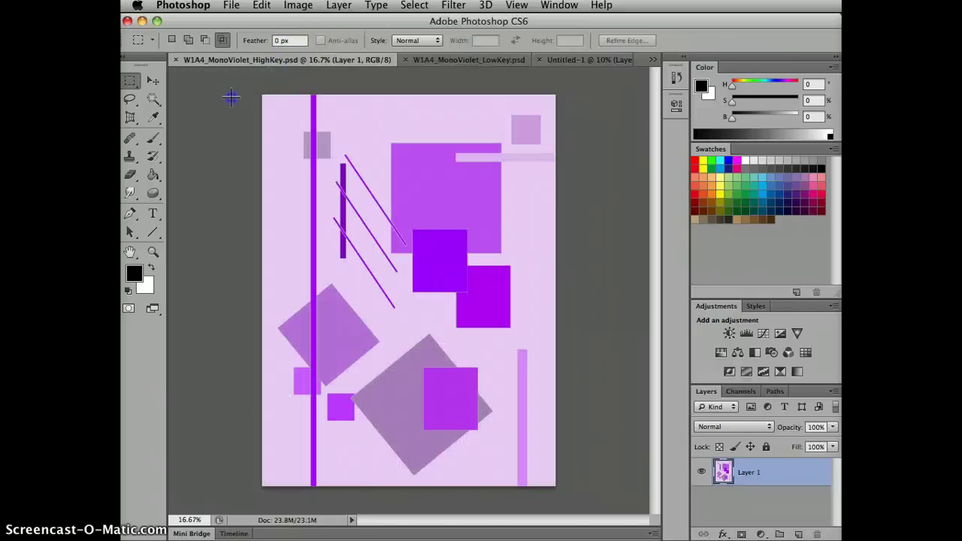
pyautogui.click(421, 67)
pyautogui.click(247, 60)
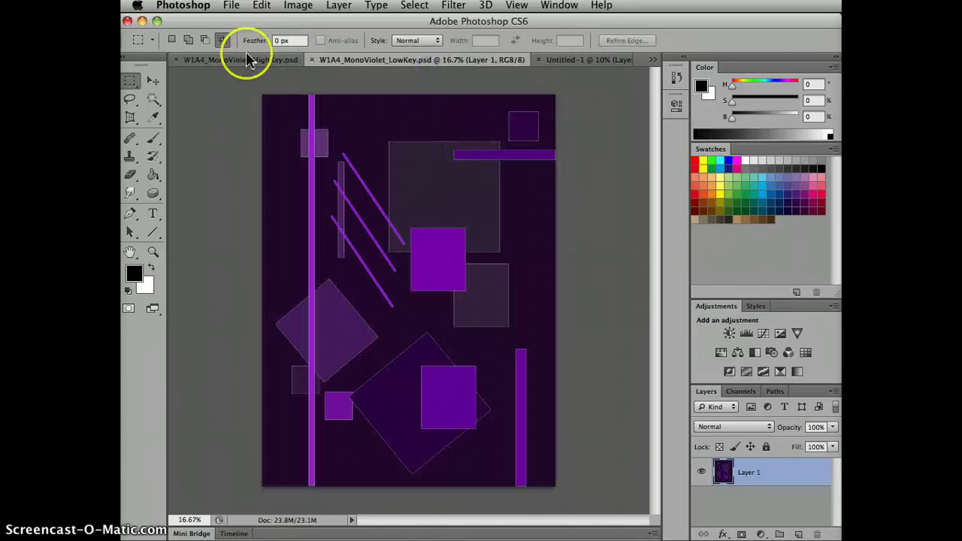
pyautogui.moveTo(252, 85); pyautogui.dragTo(662, 526)
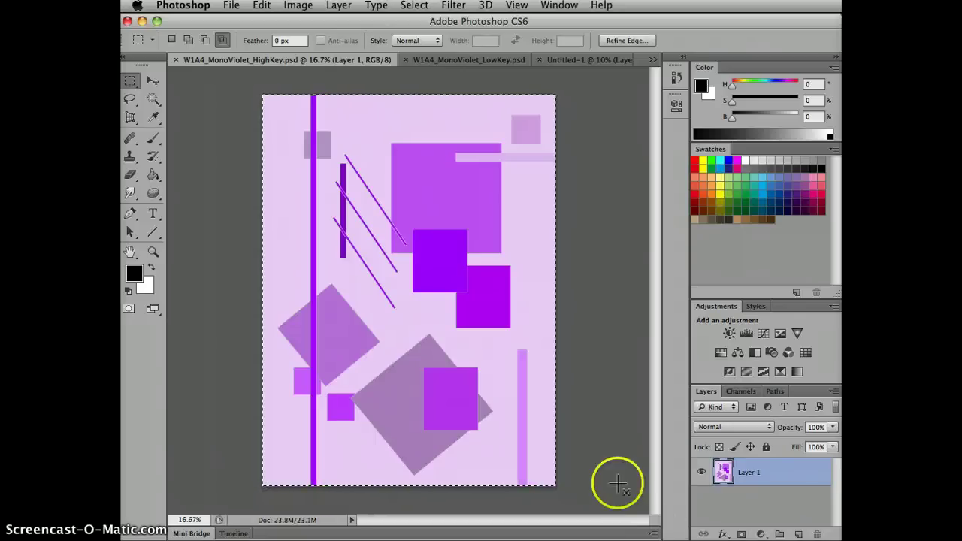
pyautogui.click(565, 63)
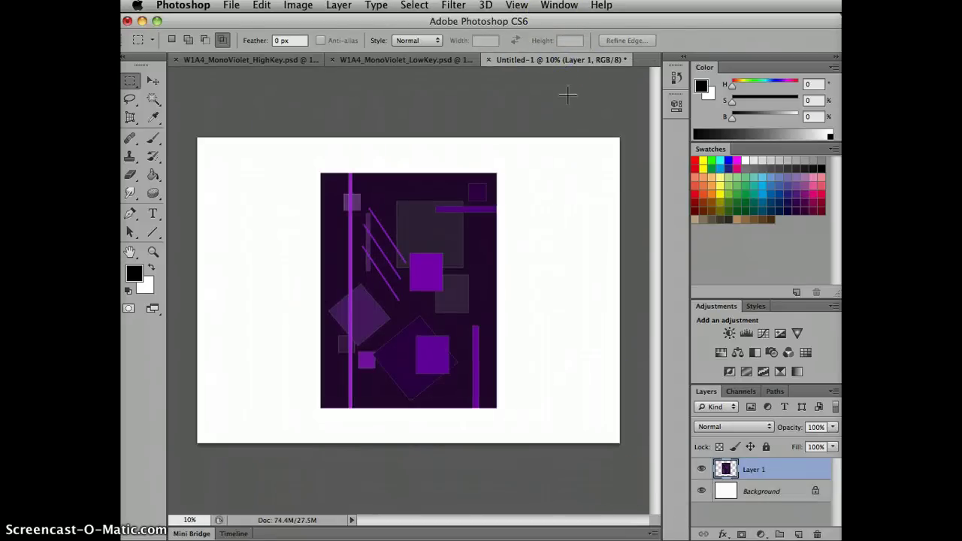
pyautogui.press('cmd+v')
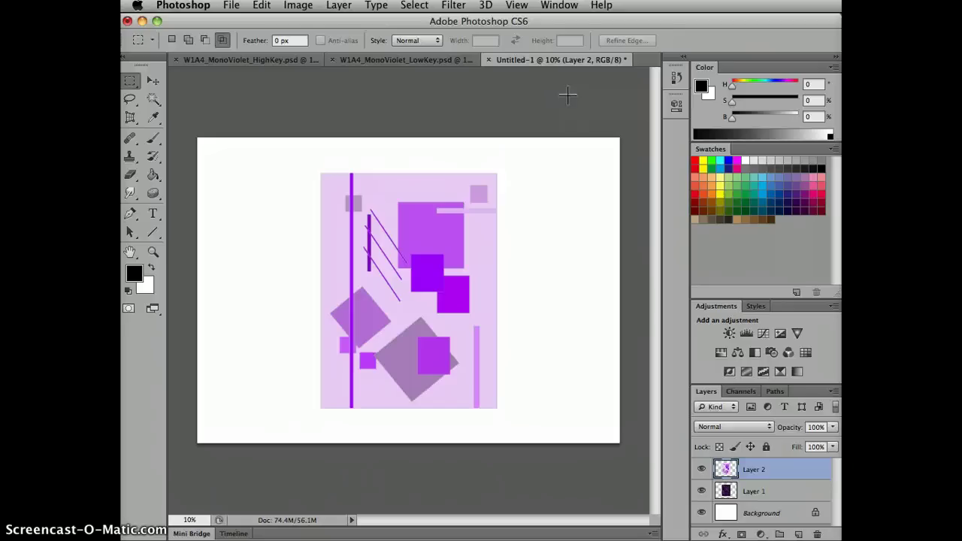
# Step: With the Move tool, slide High Key right and Low Key left, evening the gap between them
pyautogui.click(153, 80)
pyautogui.click(414, 320)
pyautogui.moveTo(414, 323); pyautogui.dragTo(529, 303)
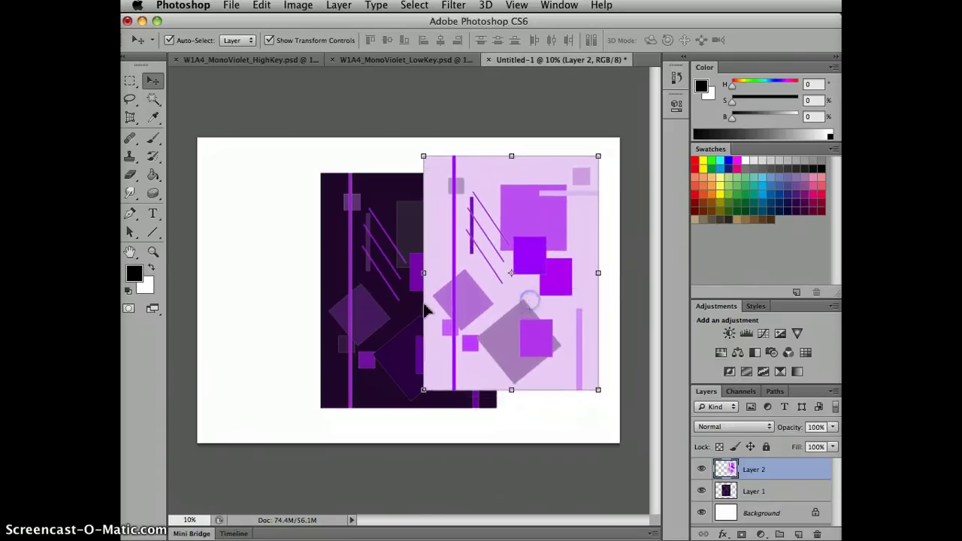
pyautogui.click(723, 492)
pyautogui.moveTo(357, 333); pyautogui.dragTo(265, 326)
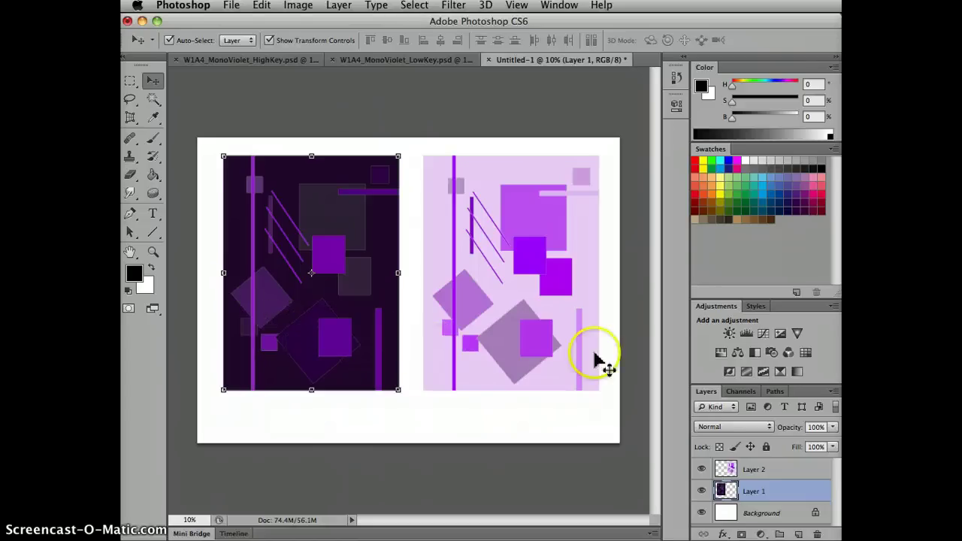
pyautogui.click(731, 472)
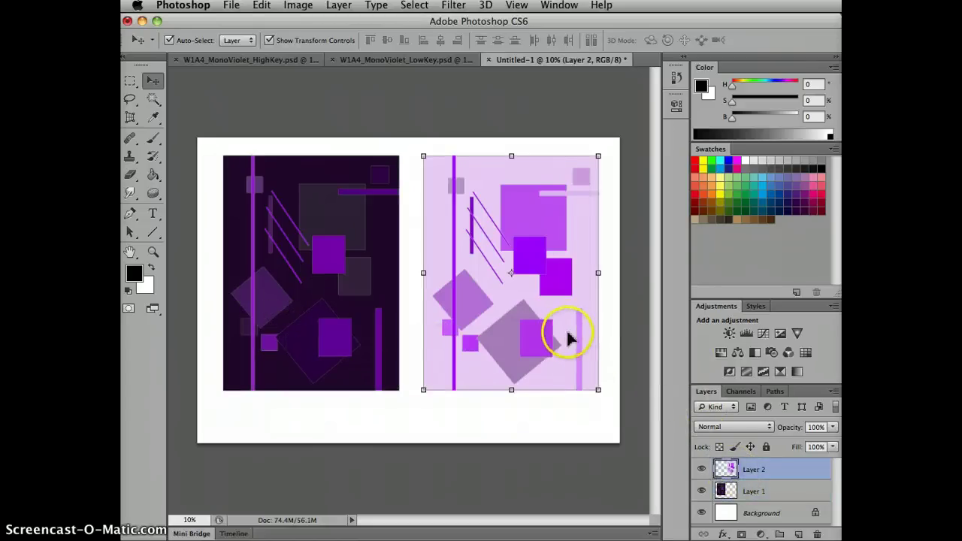
pyautogui.moveTo(569, 337); pyautogui.dragTo(564, 340)
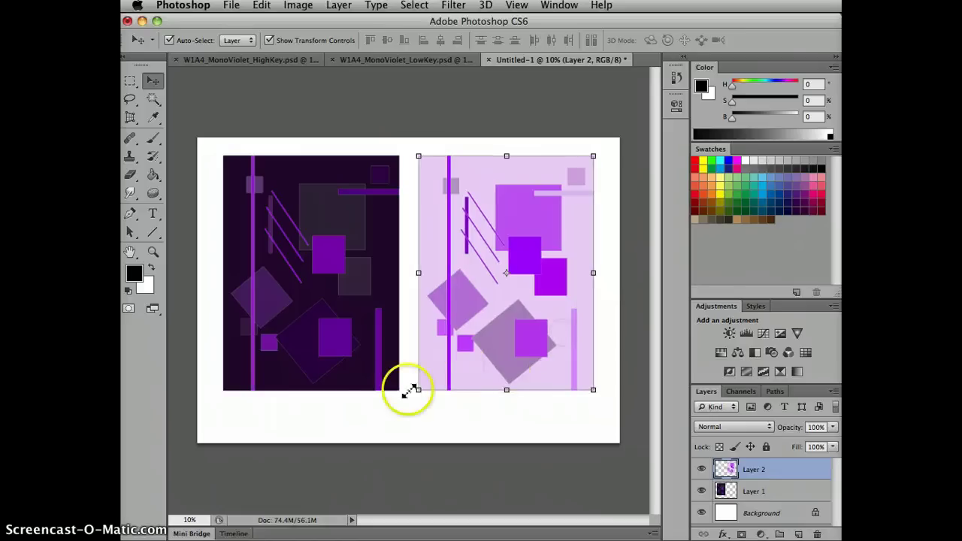
pyautogui.click(131, 82)
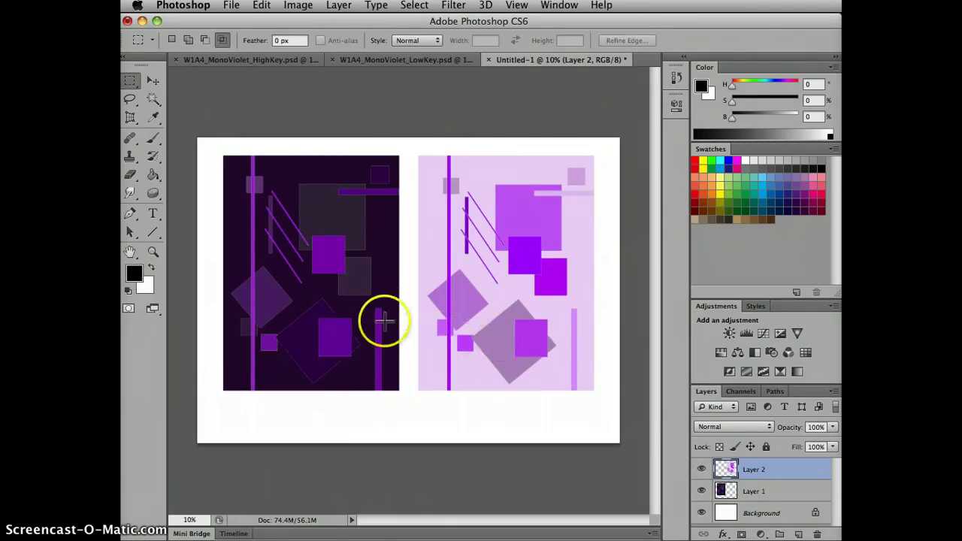
# Step: Add 'Low Key' and 'High Key' labels in 30 pt text beneath the two designs
pyautogui.click(152, 175)
pyautogui.click(153, 214)
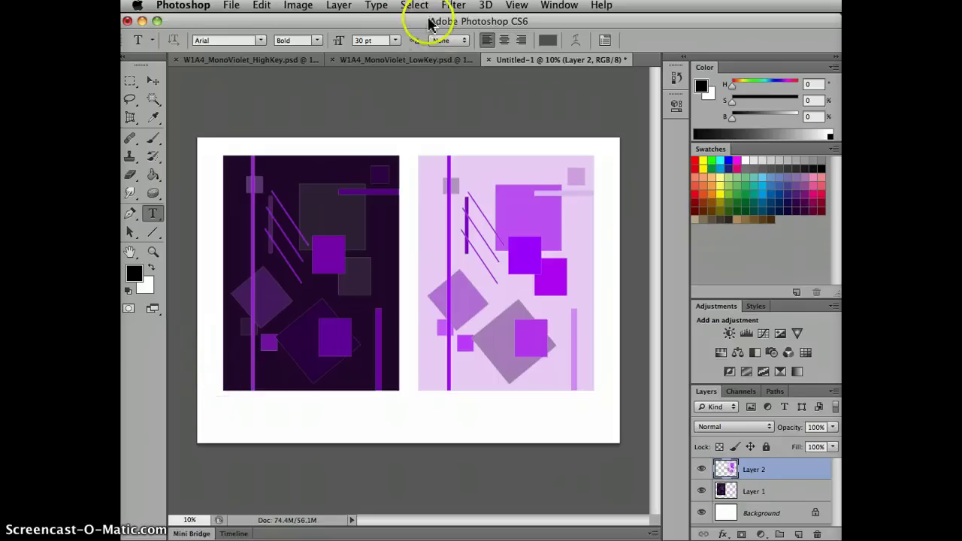
pyautogui.click(366, 41)
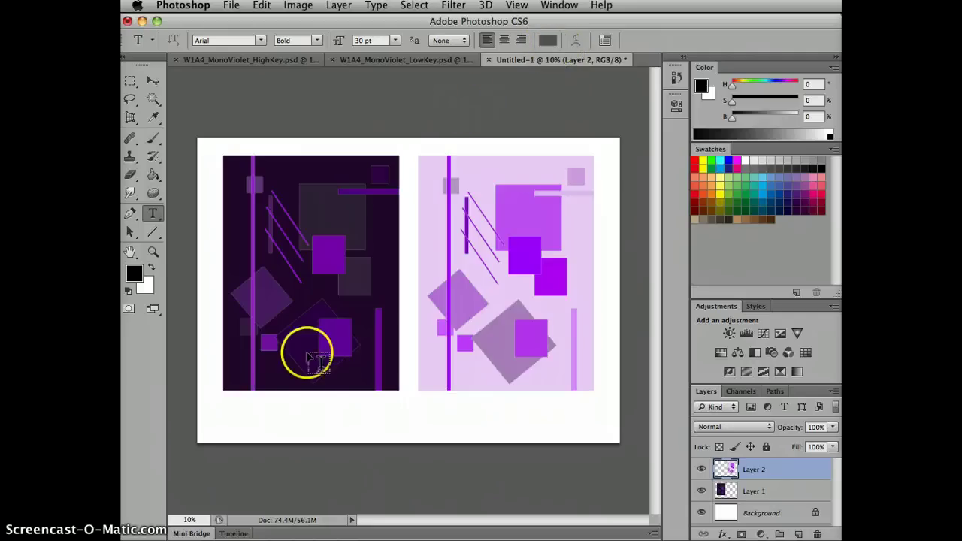
pyautogui.moveTo(223, 398); pyautogui.dragTo(594, 414)
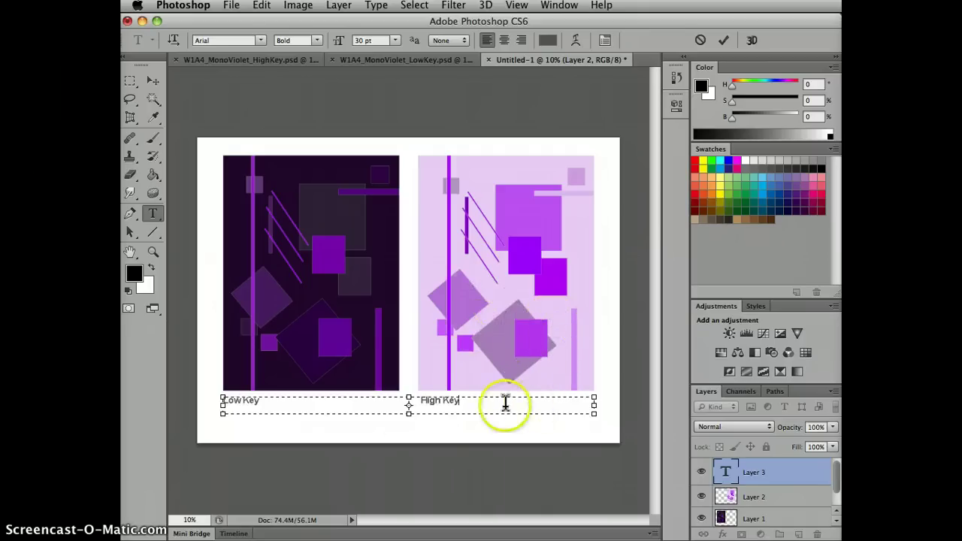
pyautogui.moveTo(409, 413); pyautogui.dragTo(408, 427)
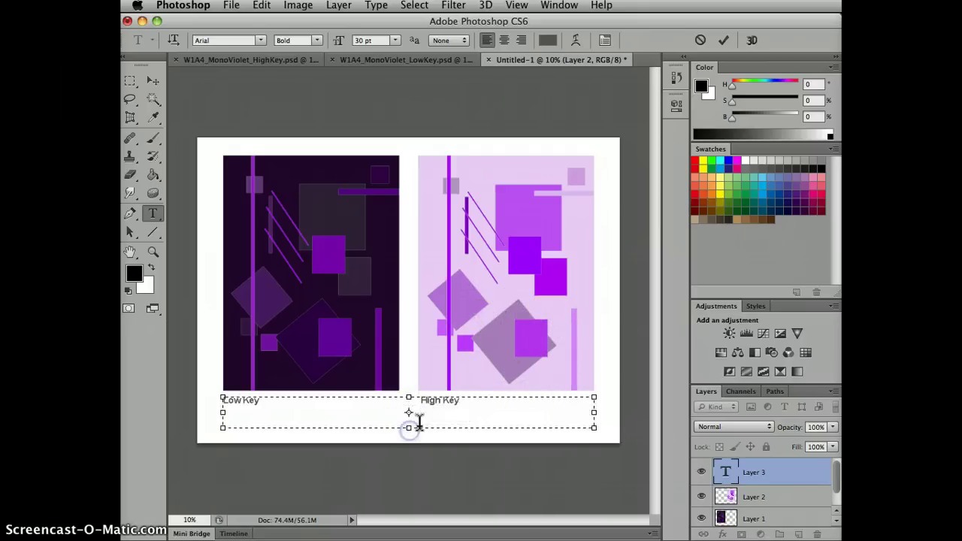
pyautogui.click(410, 413)
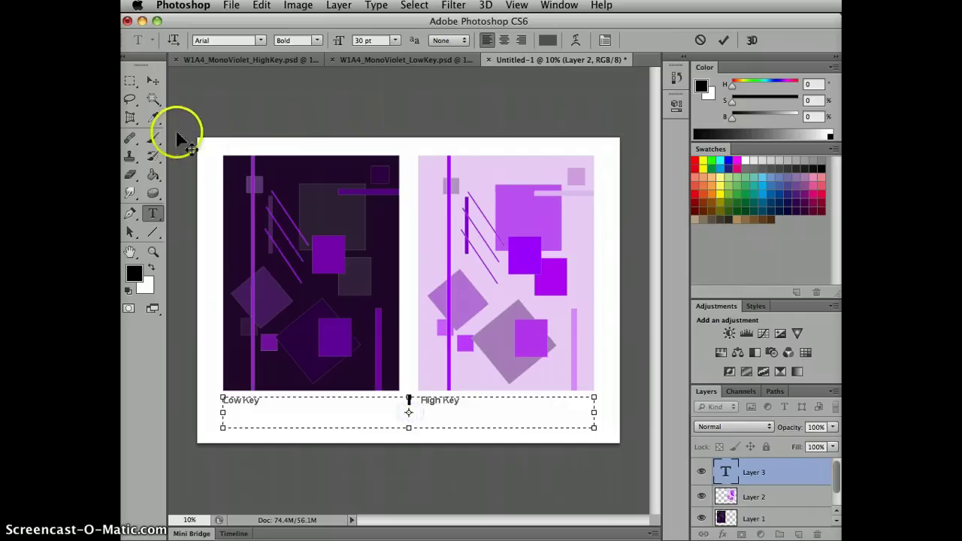
pyautogui.click(130, 80)
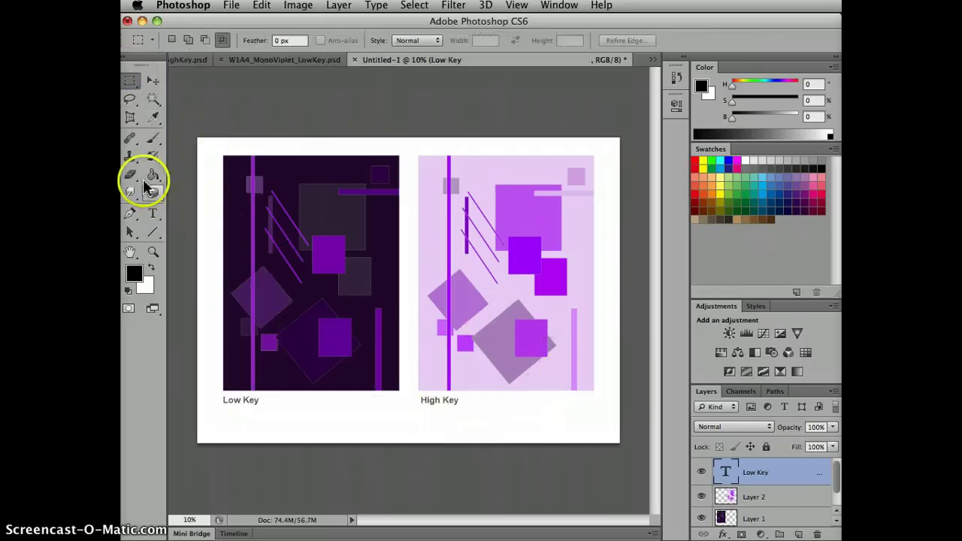
# Step: Add the author's name as a signature text at the lower right
pyautogui.click(152, 213)
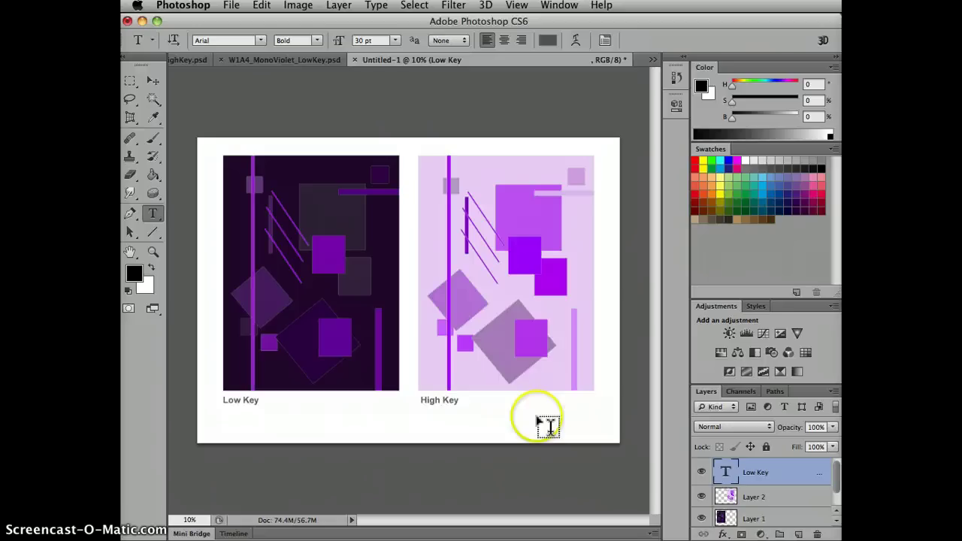
pyautogui.moveTo(505, 412); pyautogui.dragTo(601, 426)
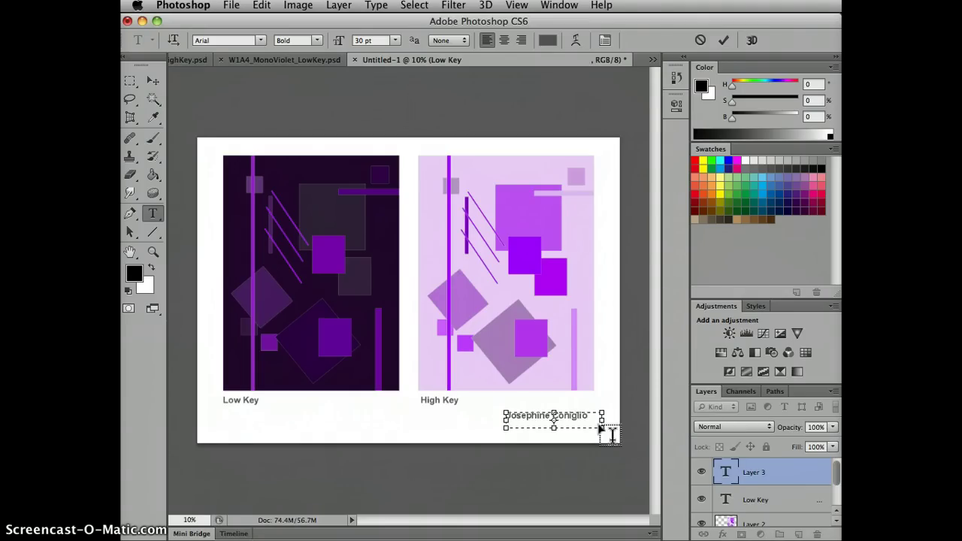
pyautogui.click(130, 81)
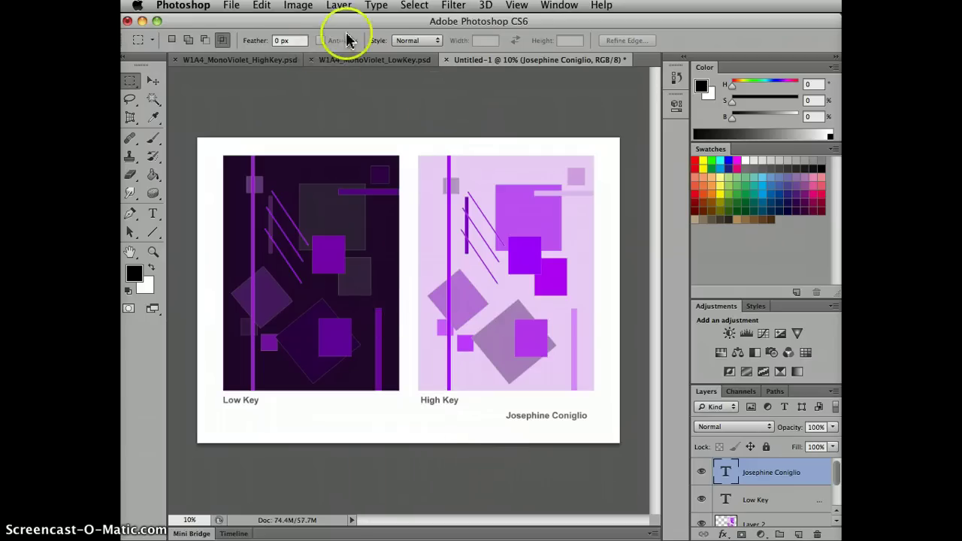
# Step: Save the layout as a PSD with '_W1A4' inserted before the .psd extension
pyautogui.click(230, 6)
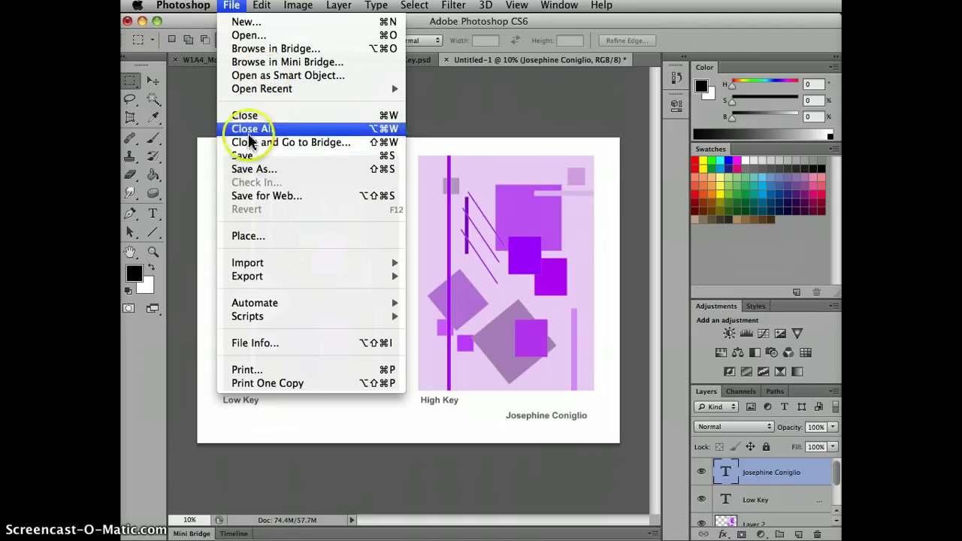
pyautogui.click(240, 157)
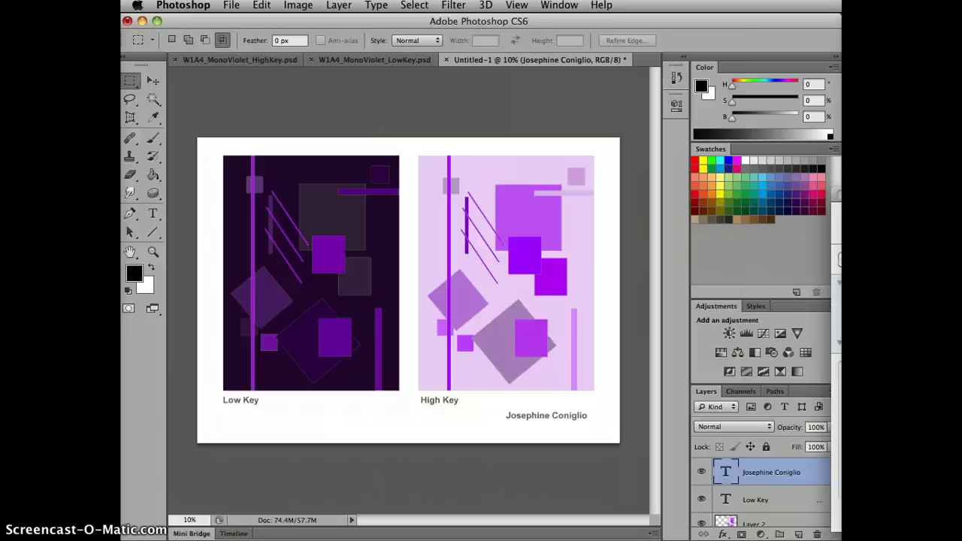
pyautogui.moveTo(902, 274); pyautogui.dragTo(524, 433)
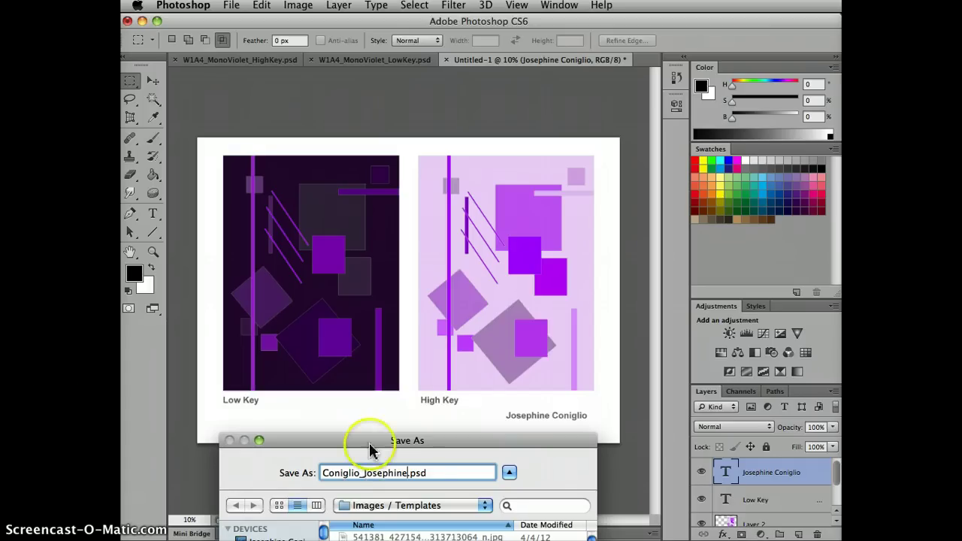
pyautogui.click(410, 474)
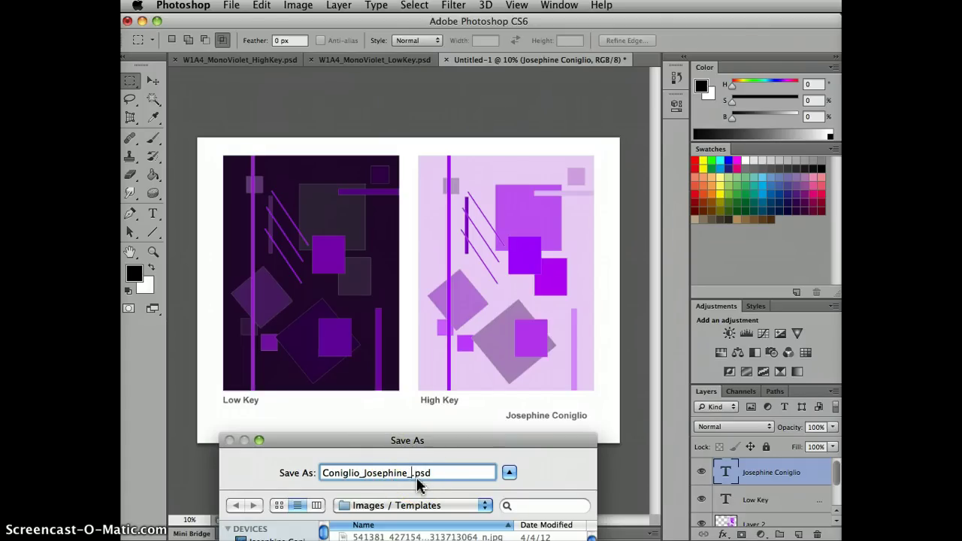
pyautogui.write('_W1A4HiLow')
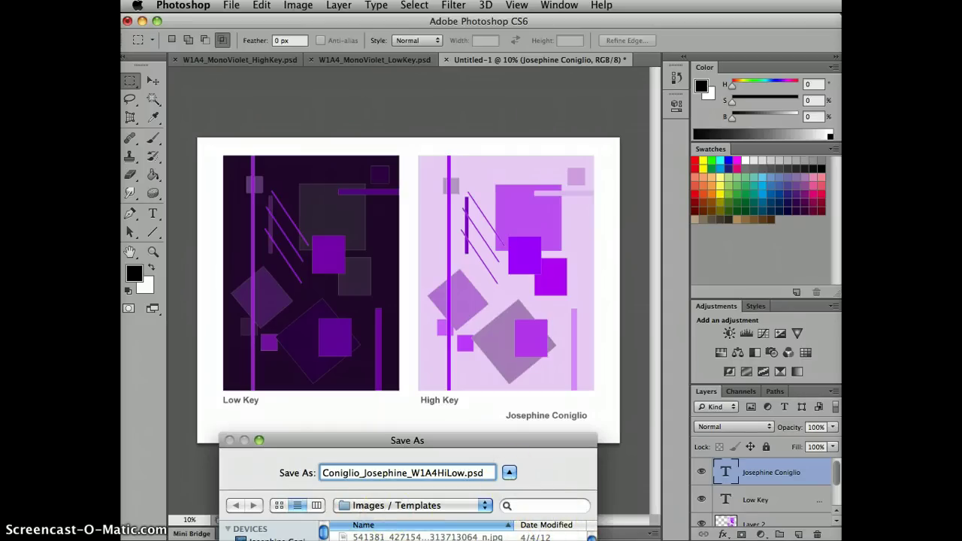
pyautogui.press('Return')
pyautogui.press('Return')
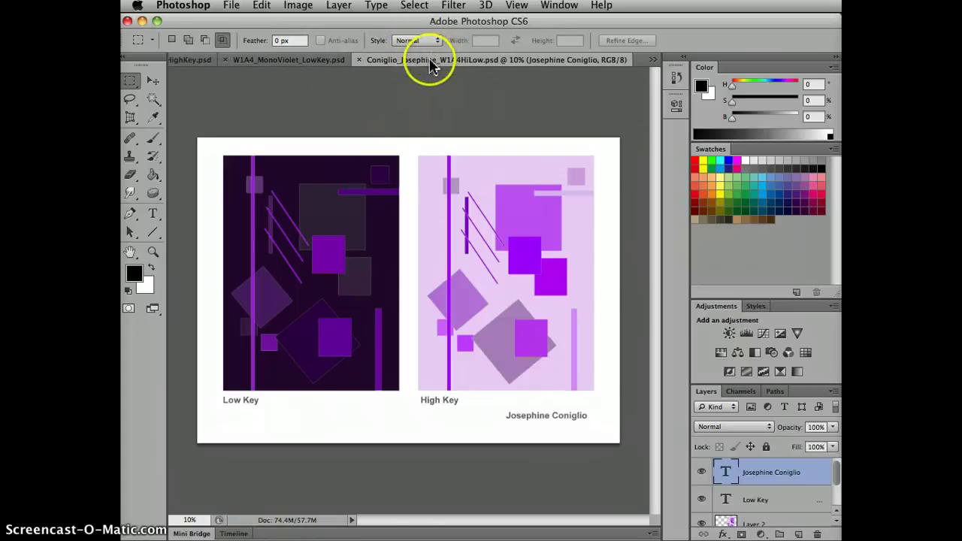
# Step: Resize the image to 1200 pixels wide in Image Size
pyautogui.click(230, 5)
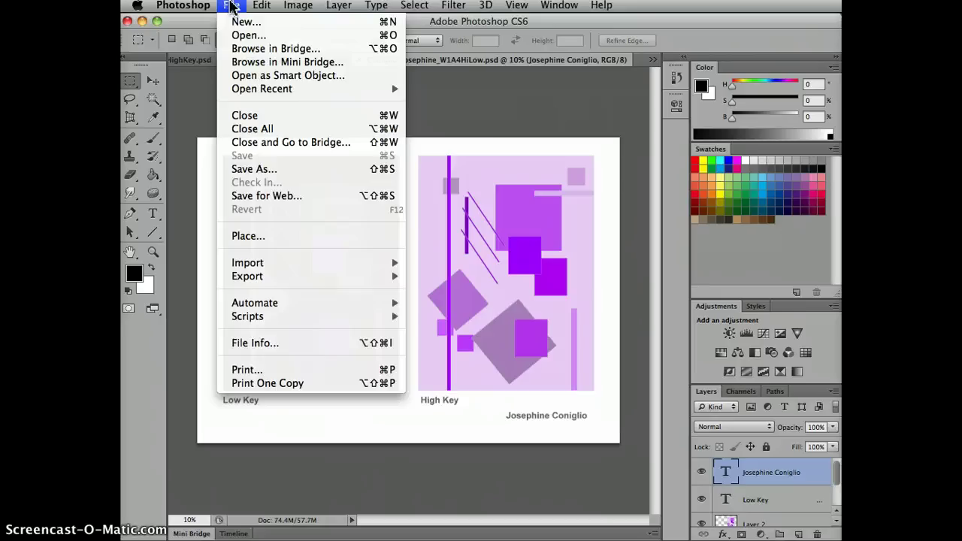
pyautogui.moveTo(293, 5)
pyautogui.click(315, 126)
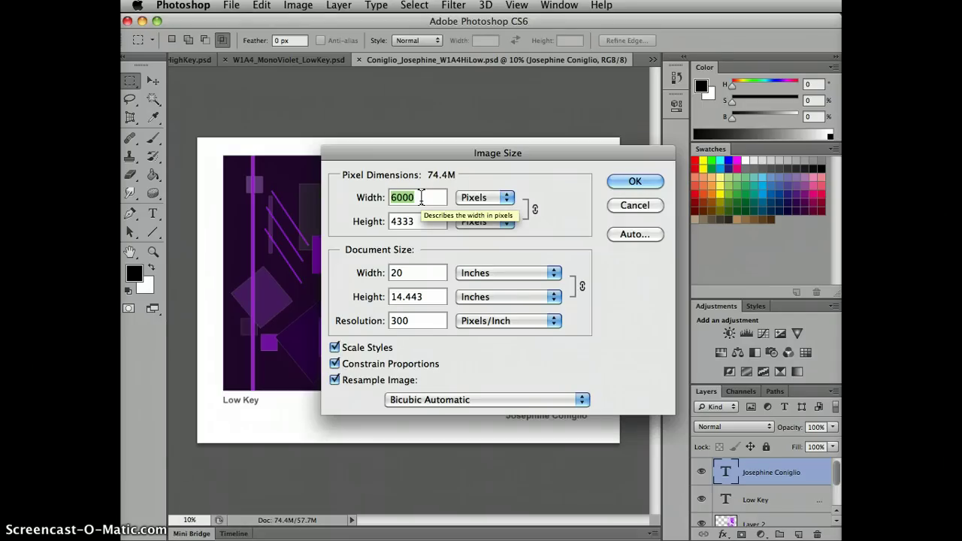
pyautogui.write('12')
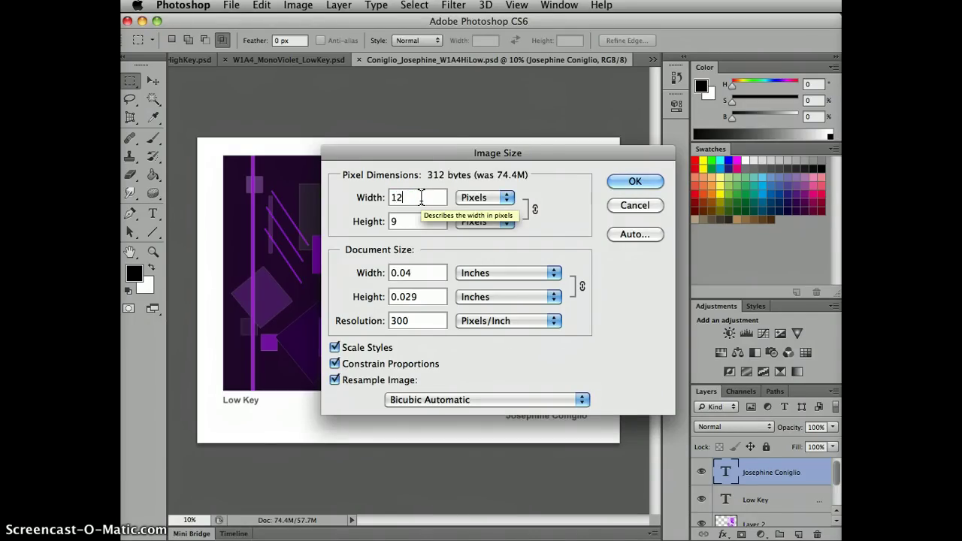
pyautogui.write('00')
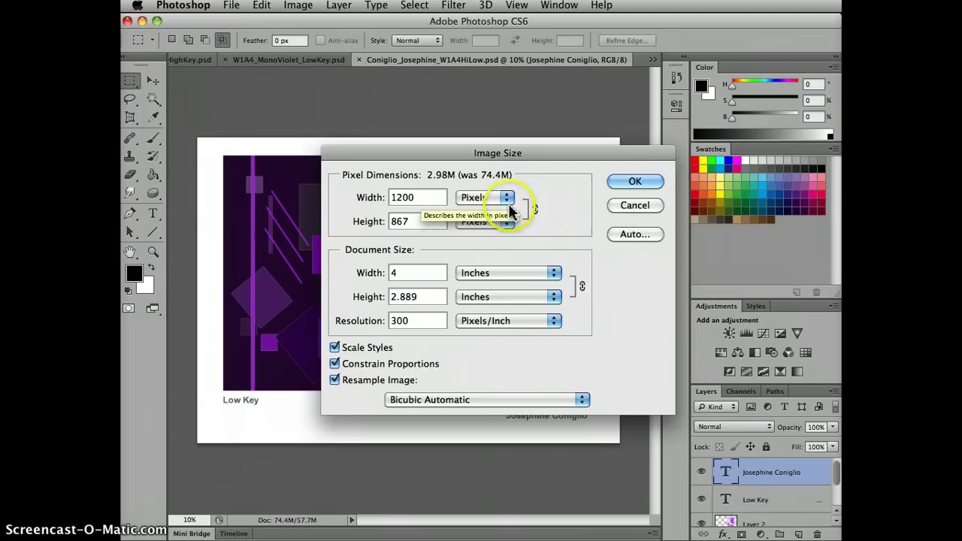
pyautogui.click(635, 182)
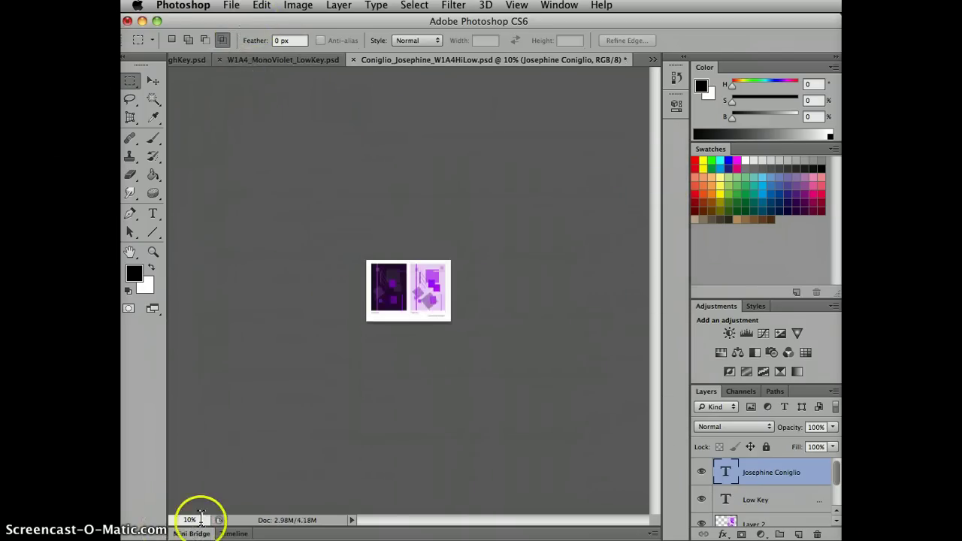
# Step: Check the resized layout at 100%, 80% and 60% zoom
pyautogui.click(191, 519)
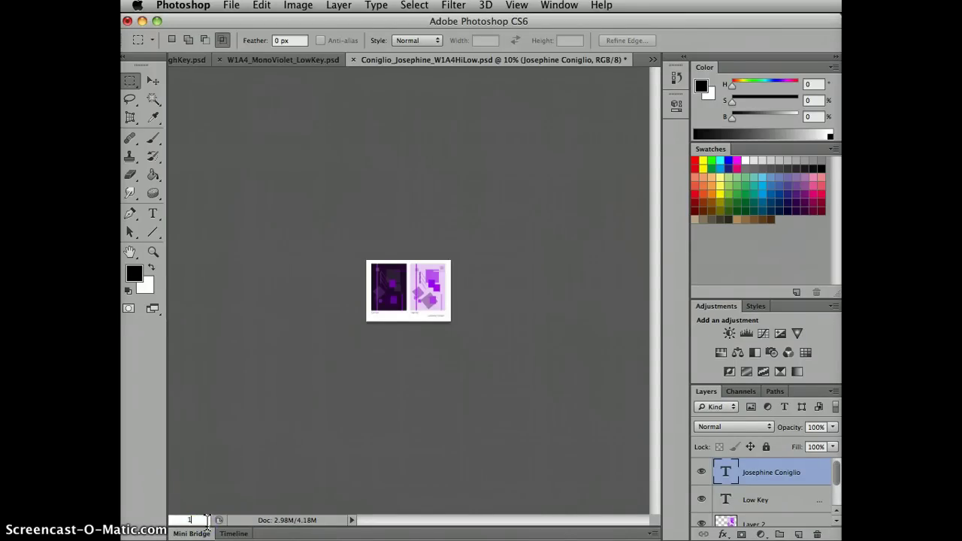
pyautogui.press('Return')
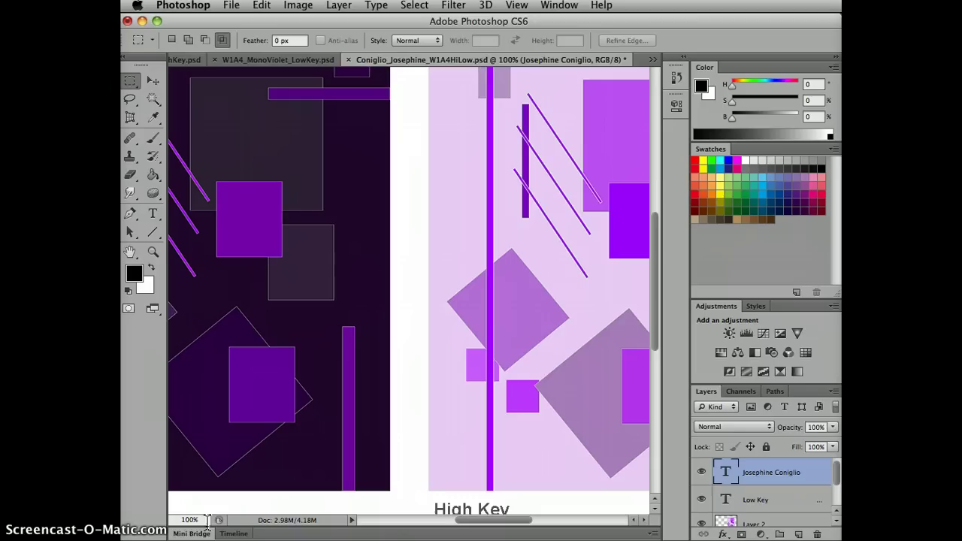
pyautogui.click(189, 519)
pyautogui.press('Return')
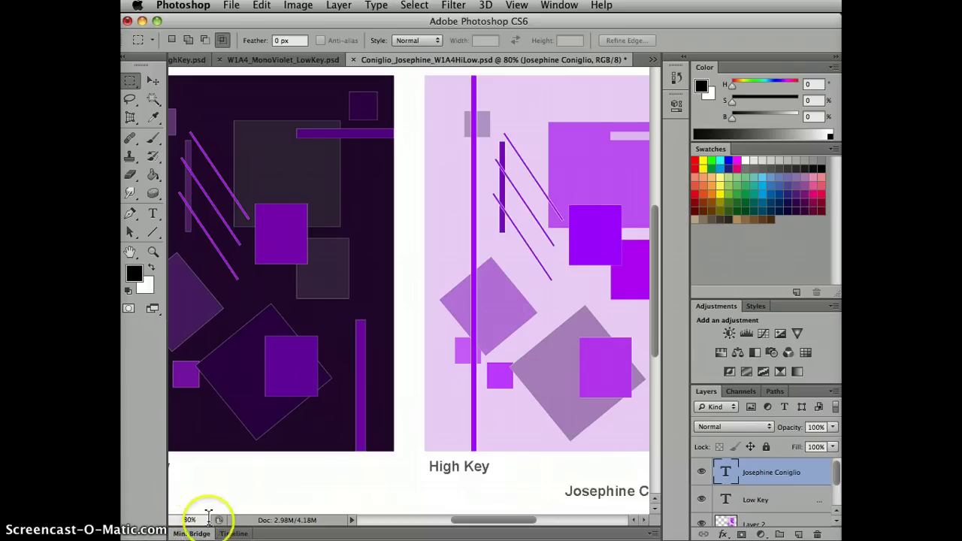
pyautogui.click(197, 520)
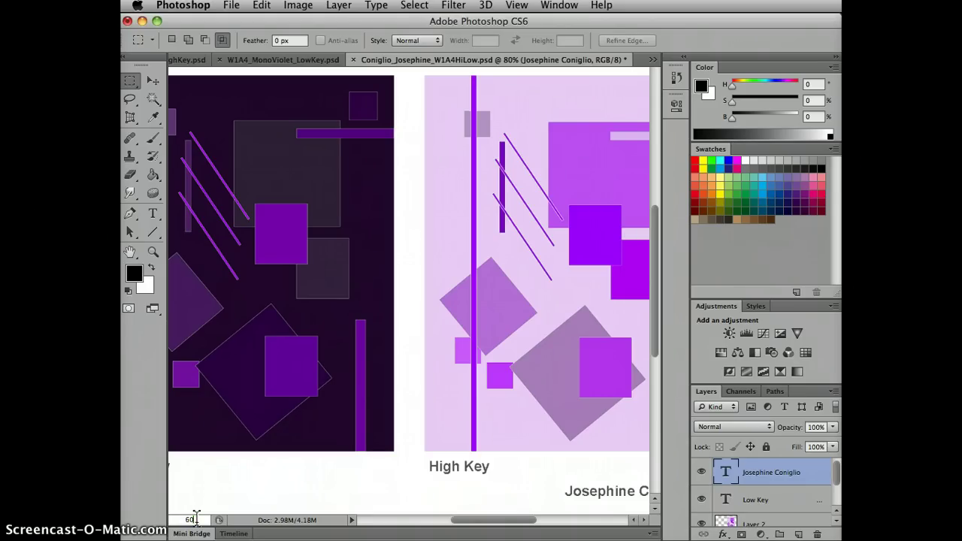
pyautogui.press('Return')
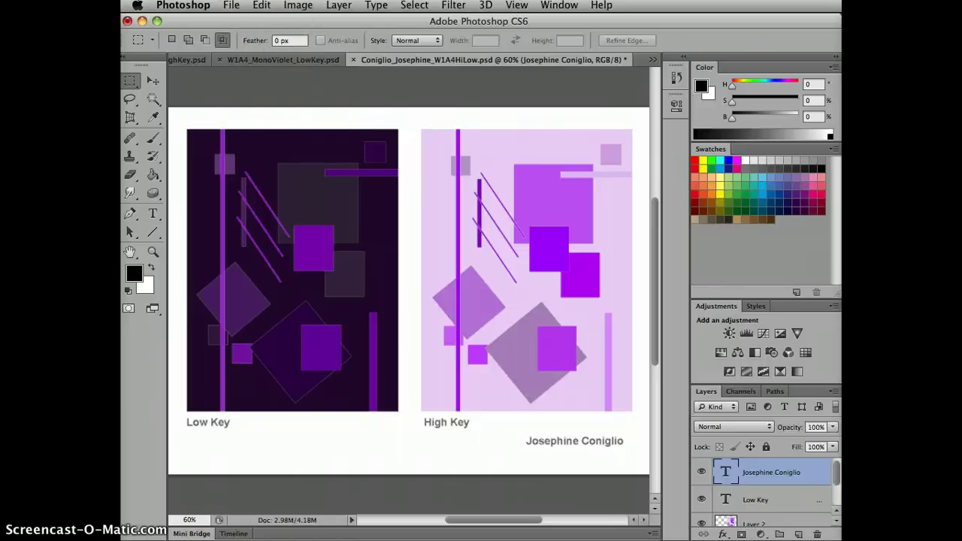
# Step: Set Save for Web to JPEG quality 60, converted to sRGB, at 830 × 600 px
pyautogui.click(230, 6)
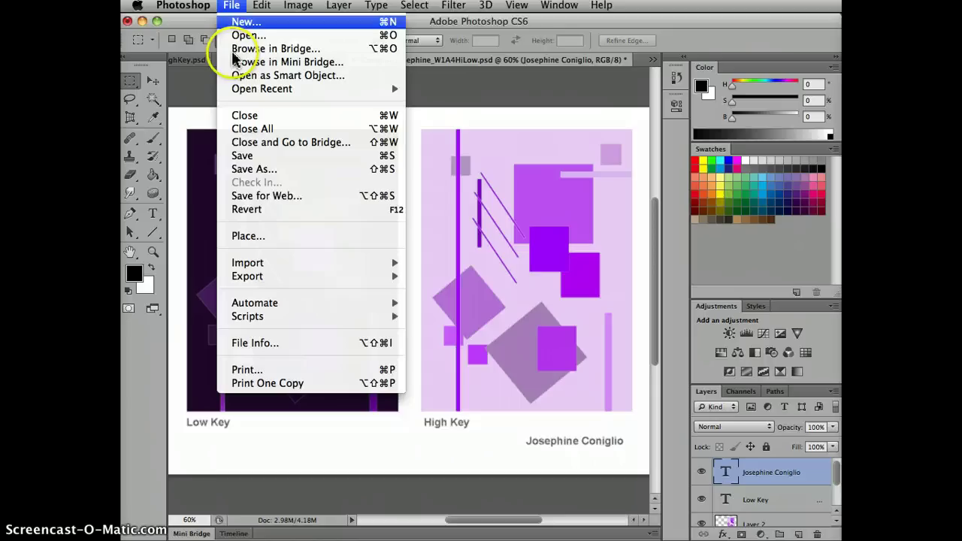
pyautogui.click(253, 197)
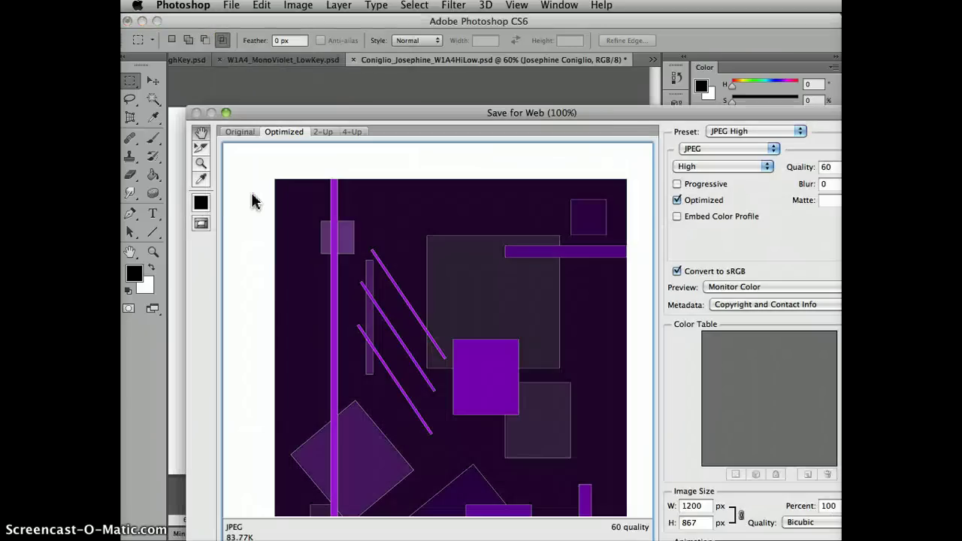
pyautogui.moveTo(666, 112); pyautogui.dragTo(601, 53)
pyautogui.click(611, 211)
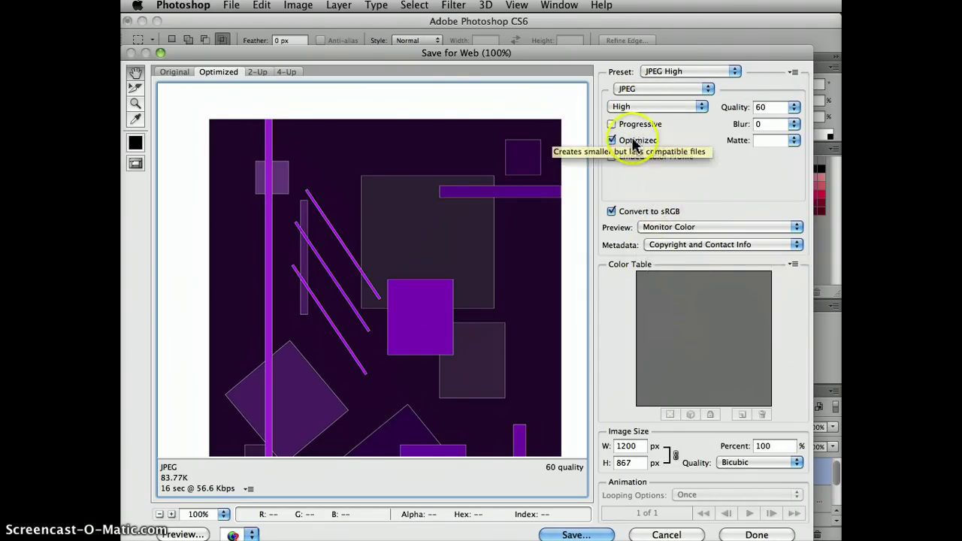
pyautogui.click(676, 455)
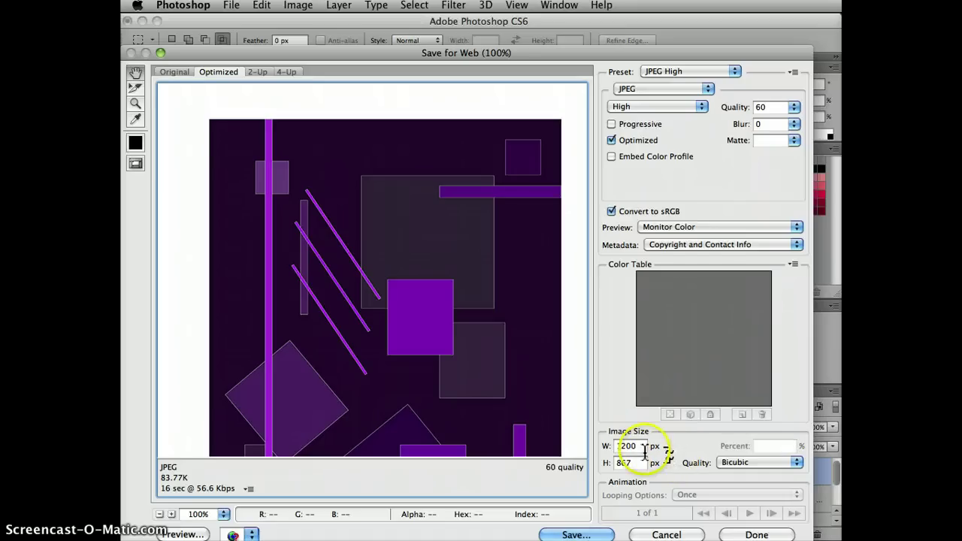
pyautogui.click(671, 455)
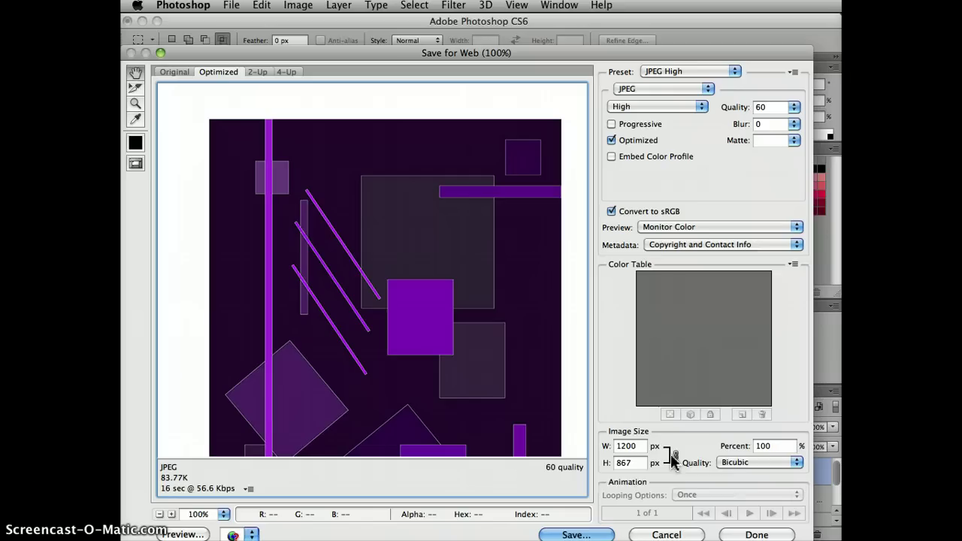
pyautogui.click(624, 449)
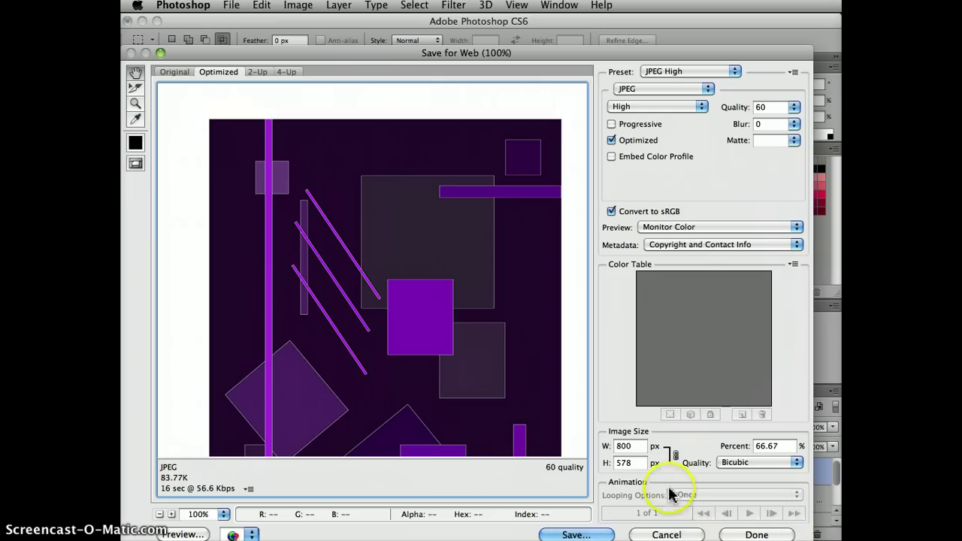
pyautogui.click(630, 464)
pyautogui.doubleClick(629, 464)
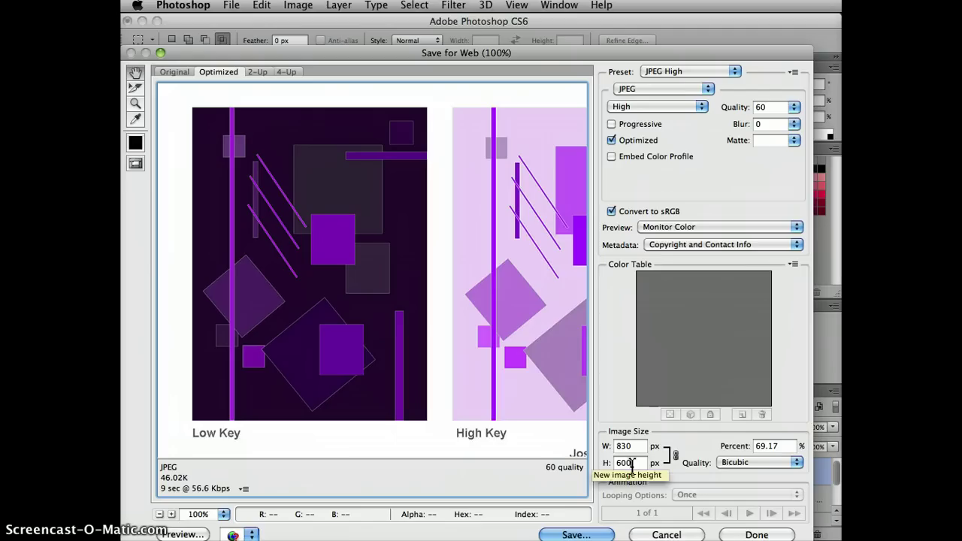
pyautogui.click(632, 447)
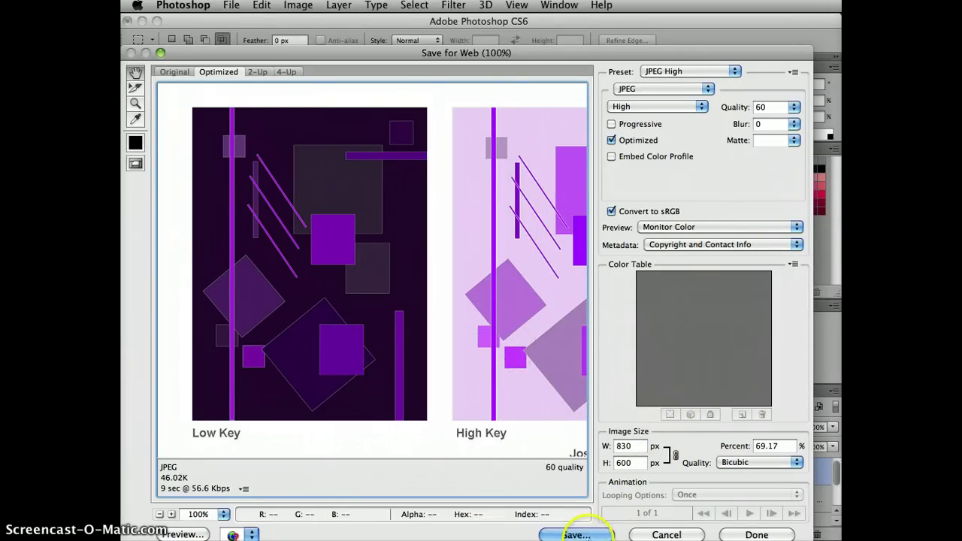
# Step: Save the web JPEG ending _W1A4.jpg into Images / Templates, replacing the existing file
pyautogui.click(581, 535)
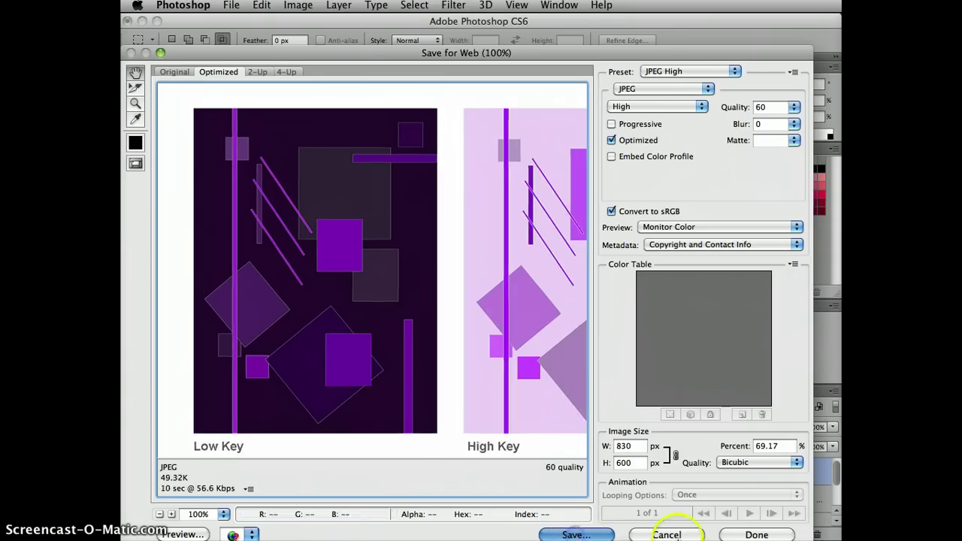
pyautogui.moveTo(489, 105); pyautogui.dragTo(583, 444)
pyautogui.click(526, 504)
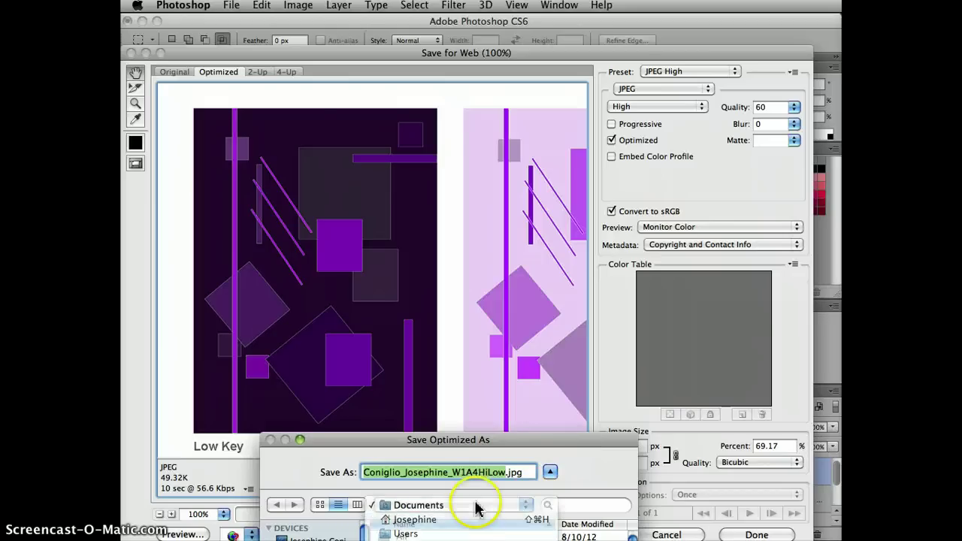
pyautogui.click(477, 507)
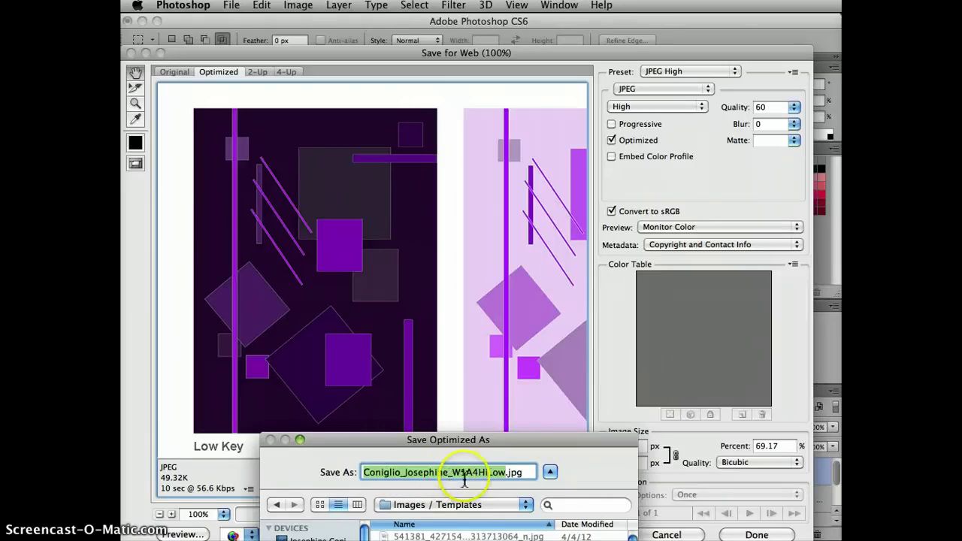
pyautogui.click(504, 473)
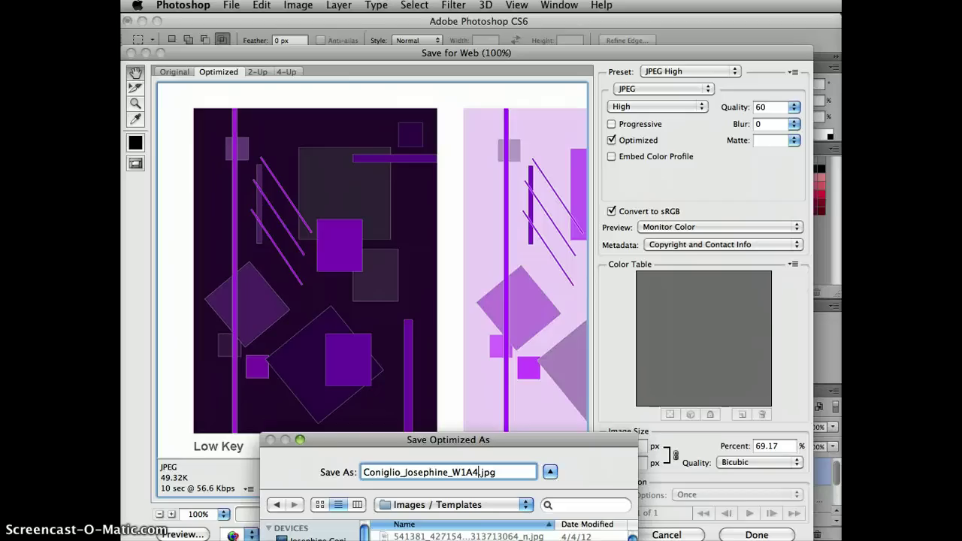
pyautogui.press('Return')
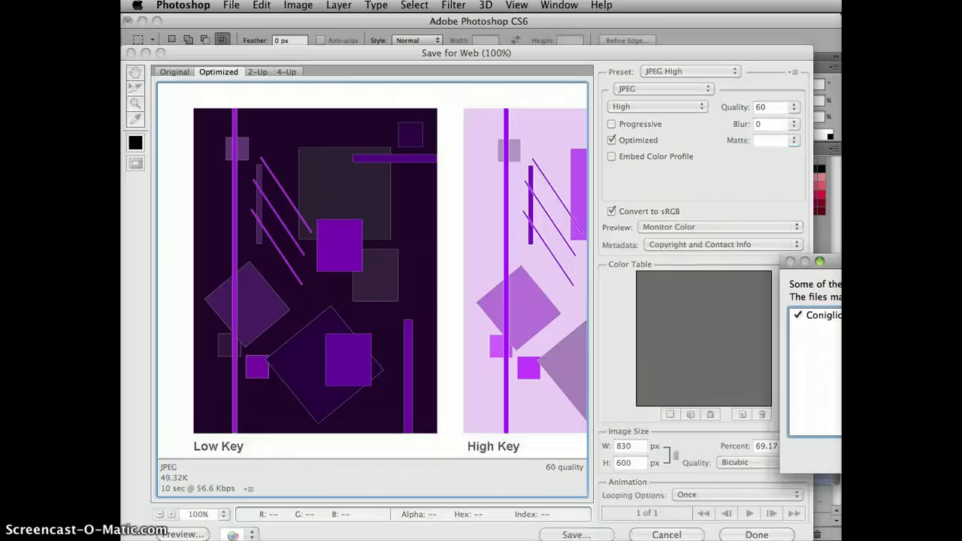
pyautogui.moveTo(834, 261); pyautogui.dragTo(596, 455)
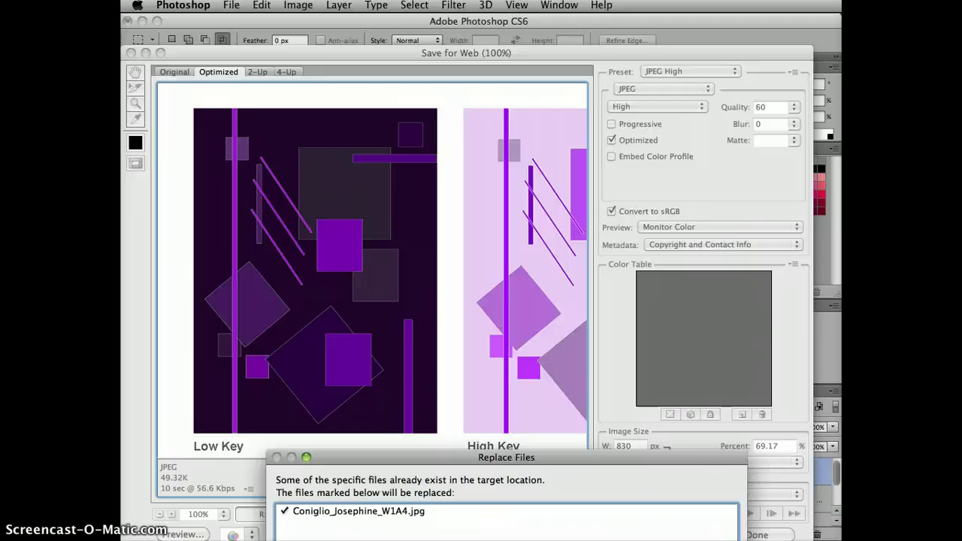
pyautogui.press('Return')
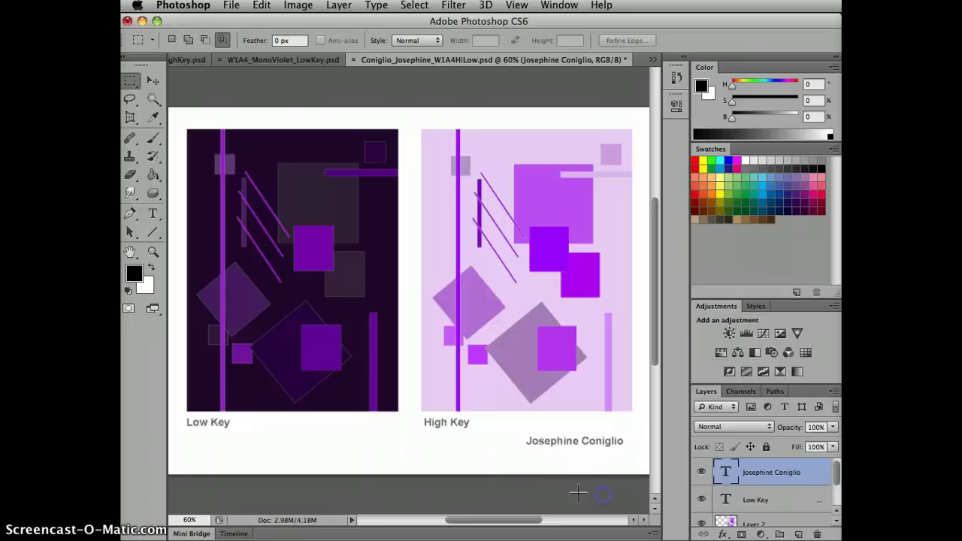